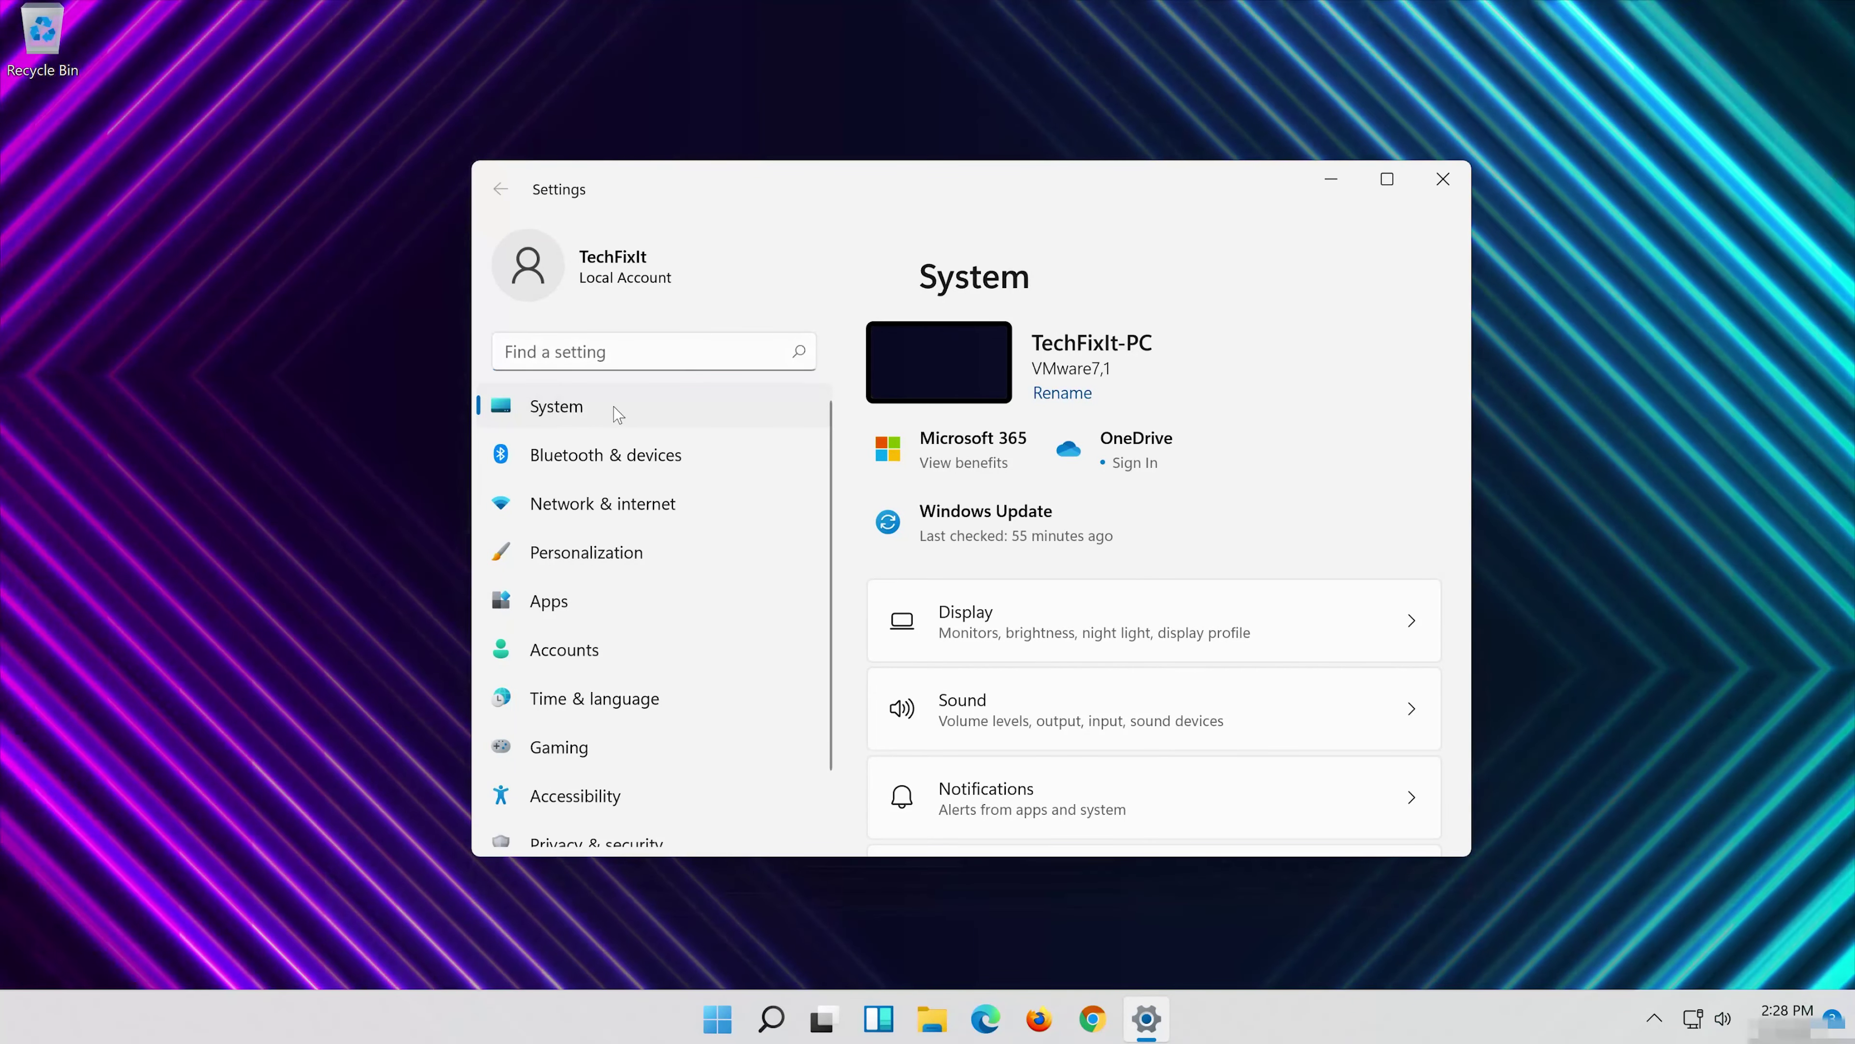
# - Run the Playing Audio troubleshooter from the other troubleshooters in the system's Troubleshoot settings
pyautogui.scroll(-10, 1059, 667)
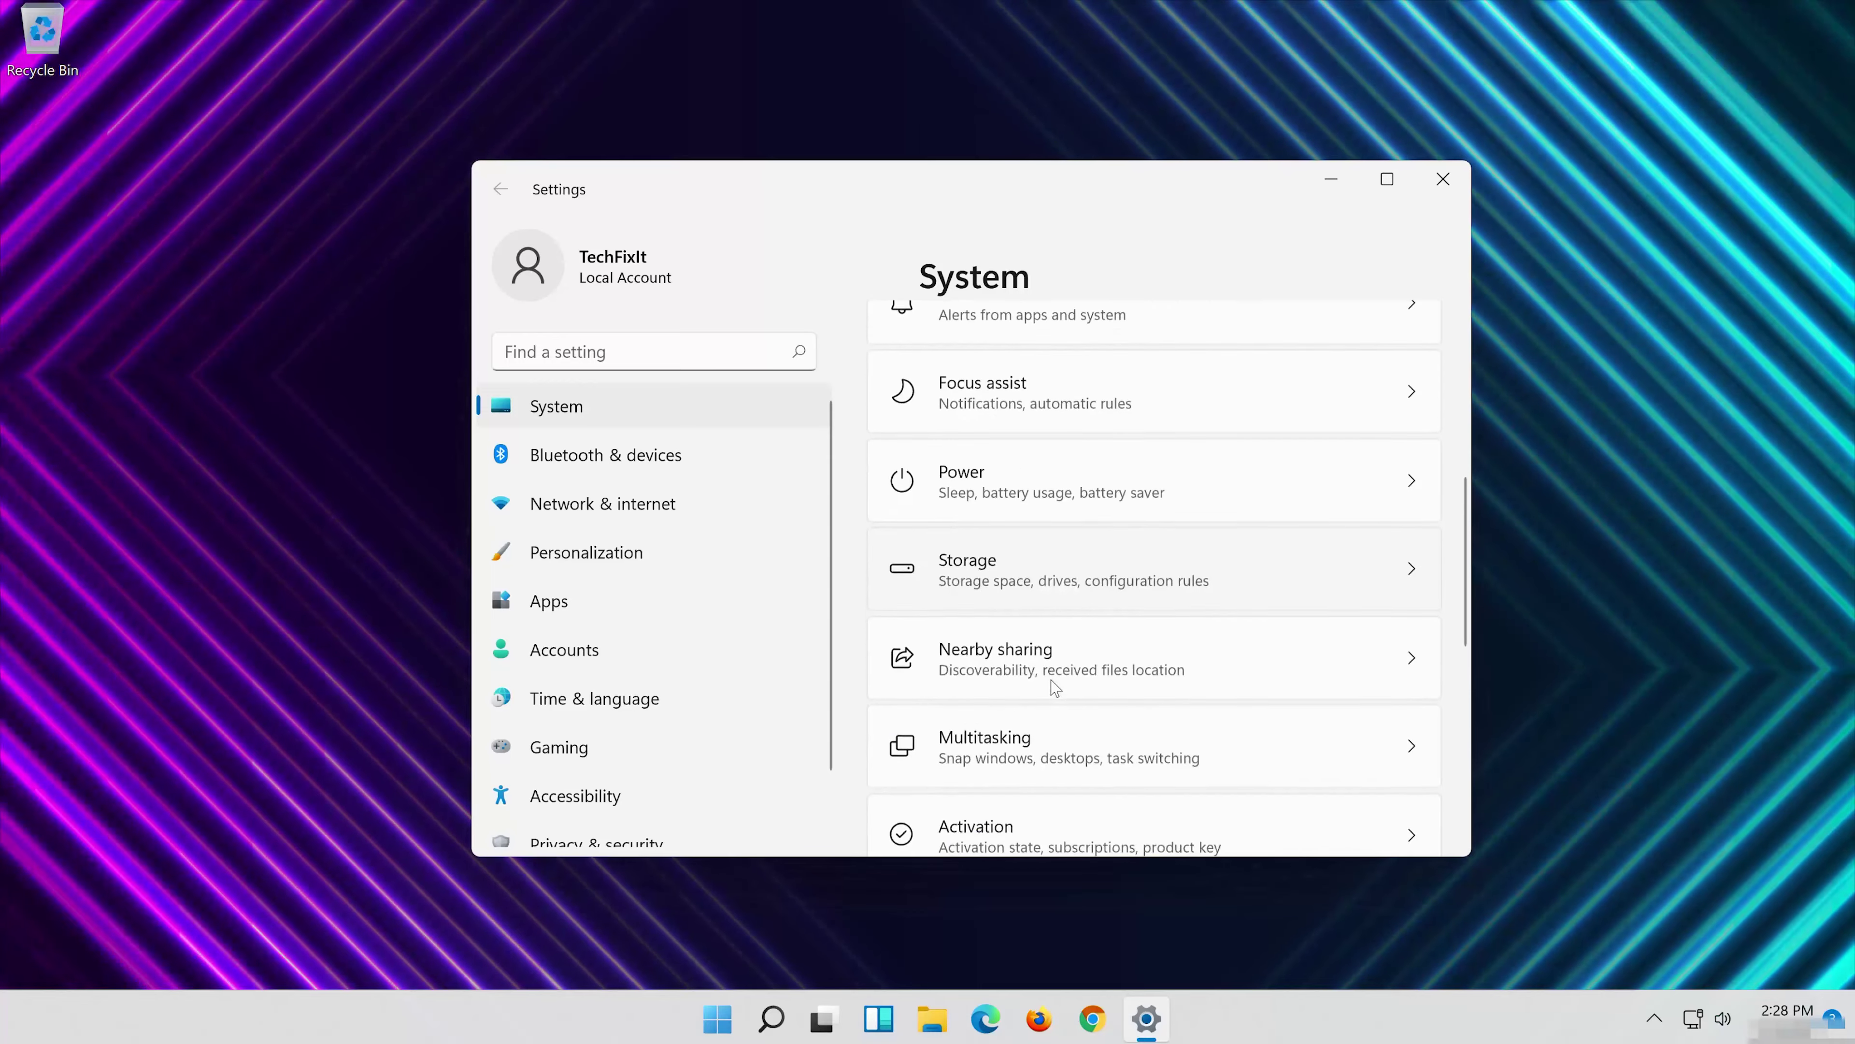
pyautogui.scroll(-3, 1052, 690)
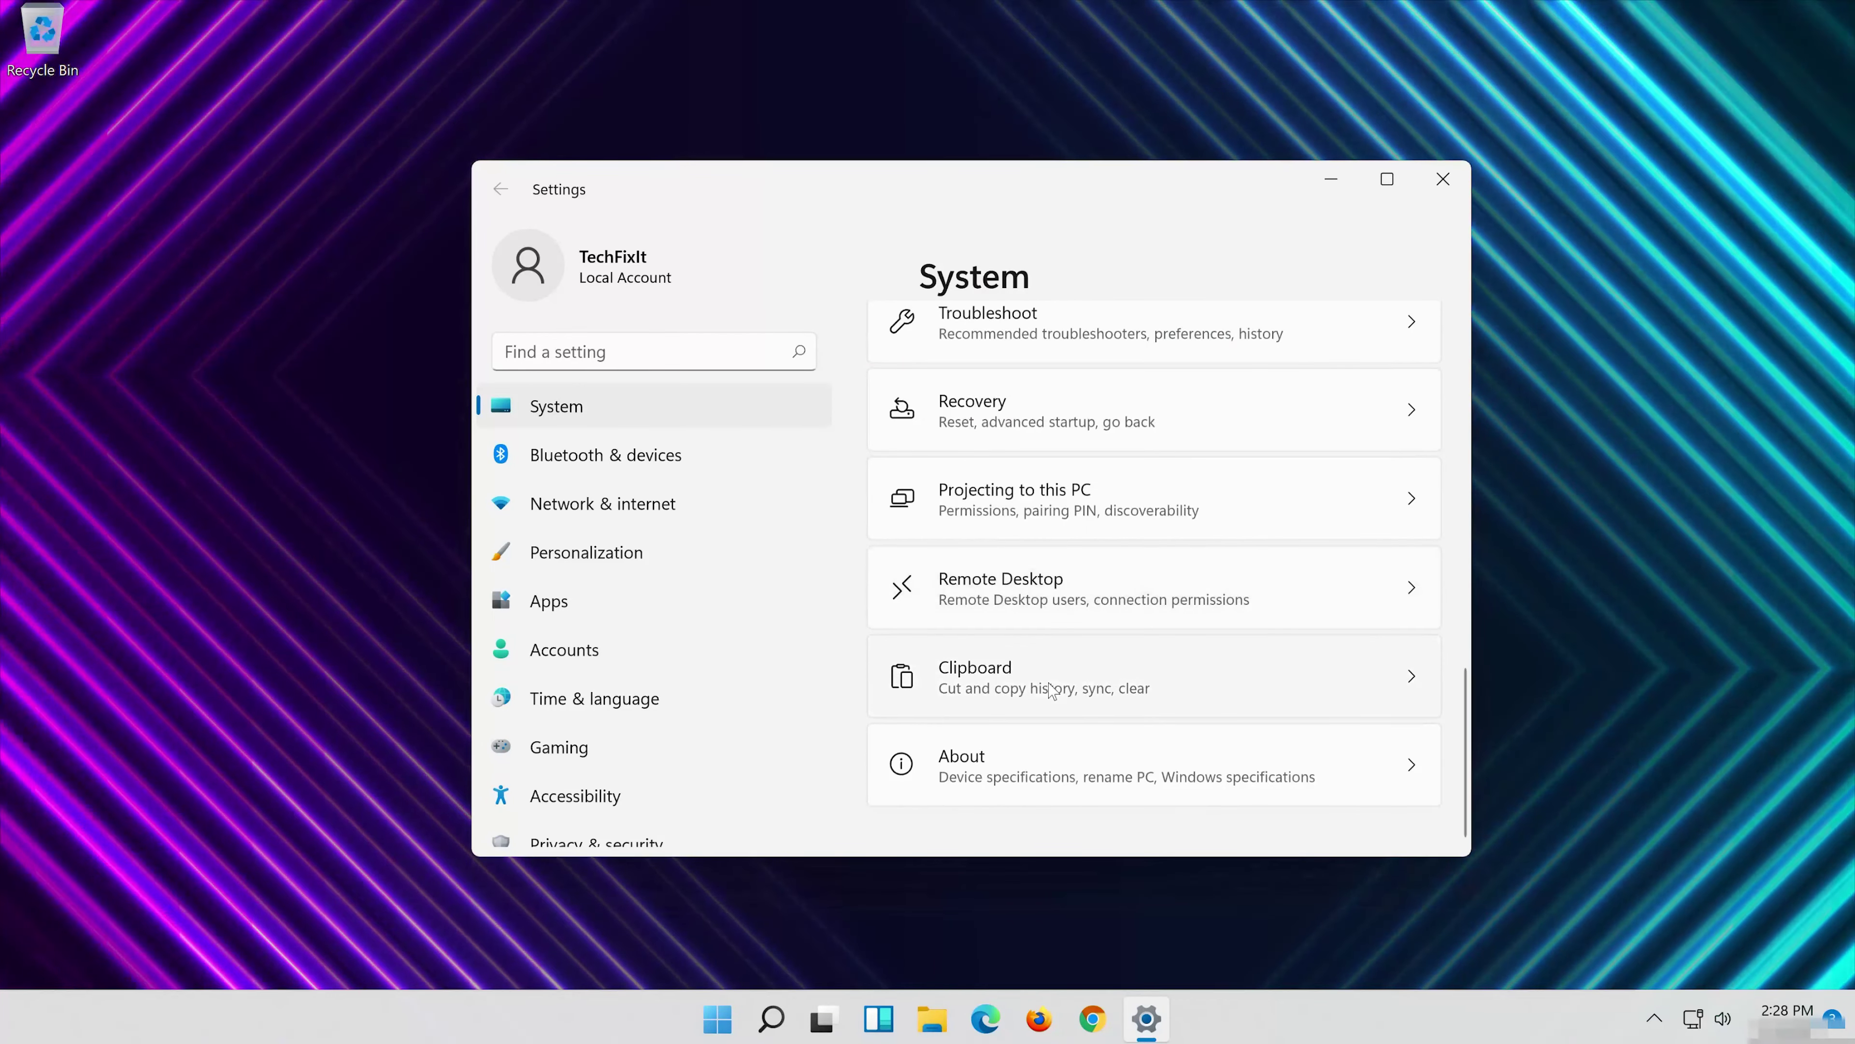
pyautogui.scroll(4, 1052, 691)
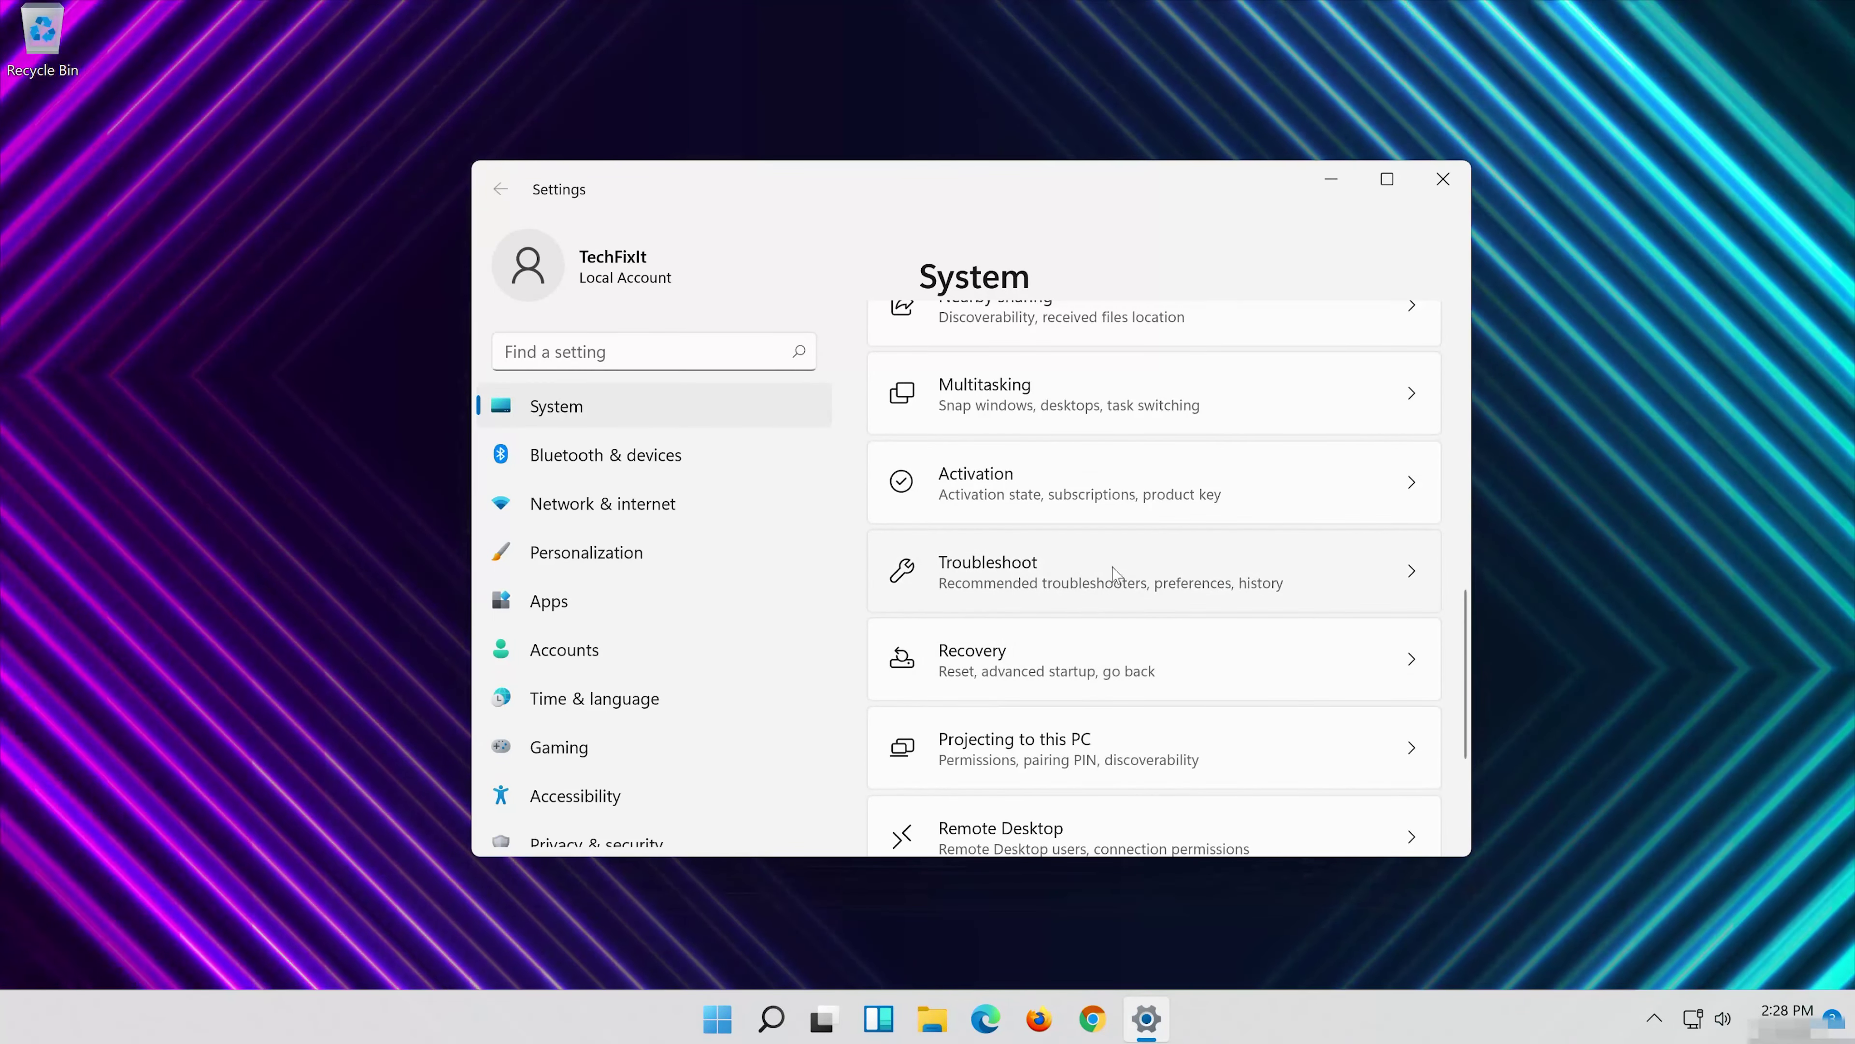
pyautogui.click(1152, 580)
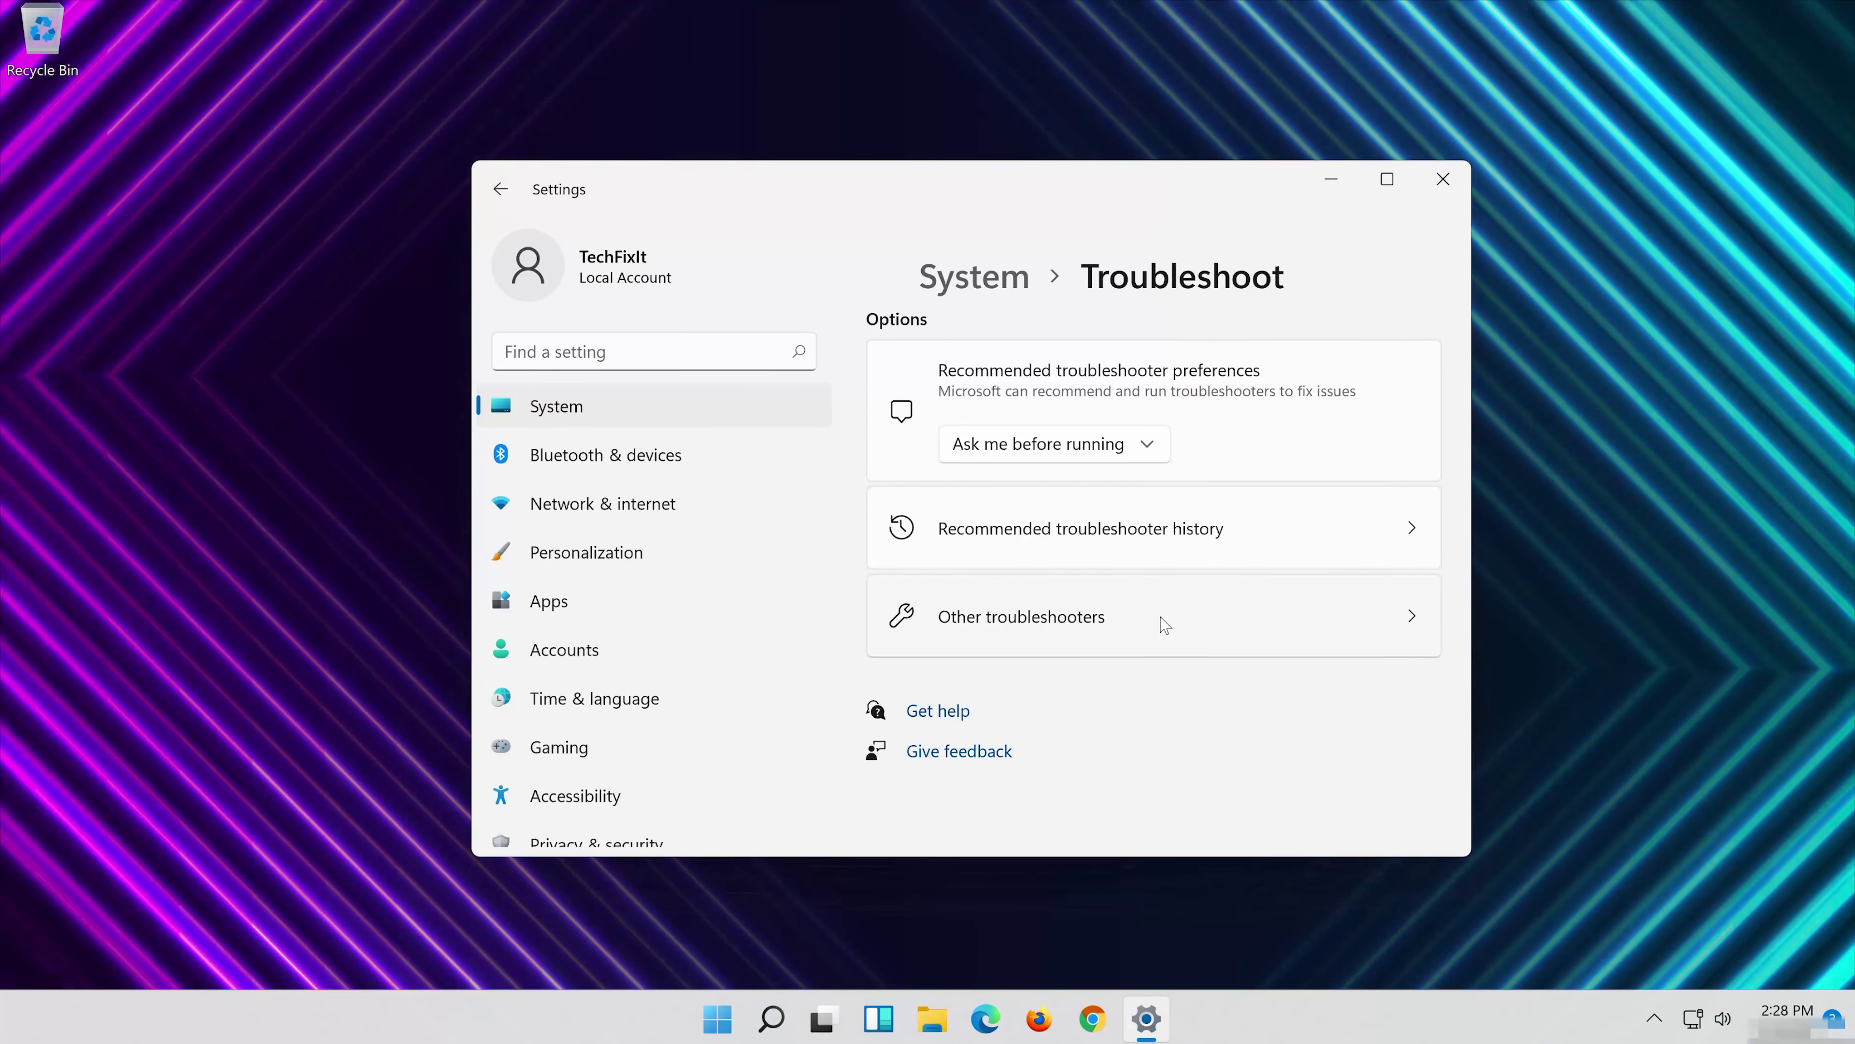
pyautogui.click(1165, 625)
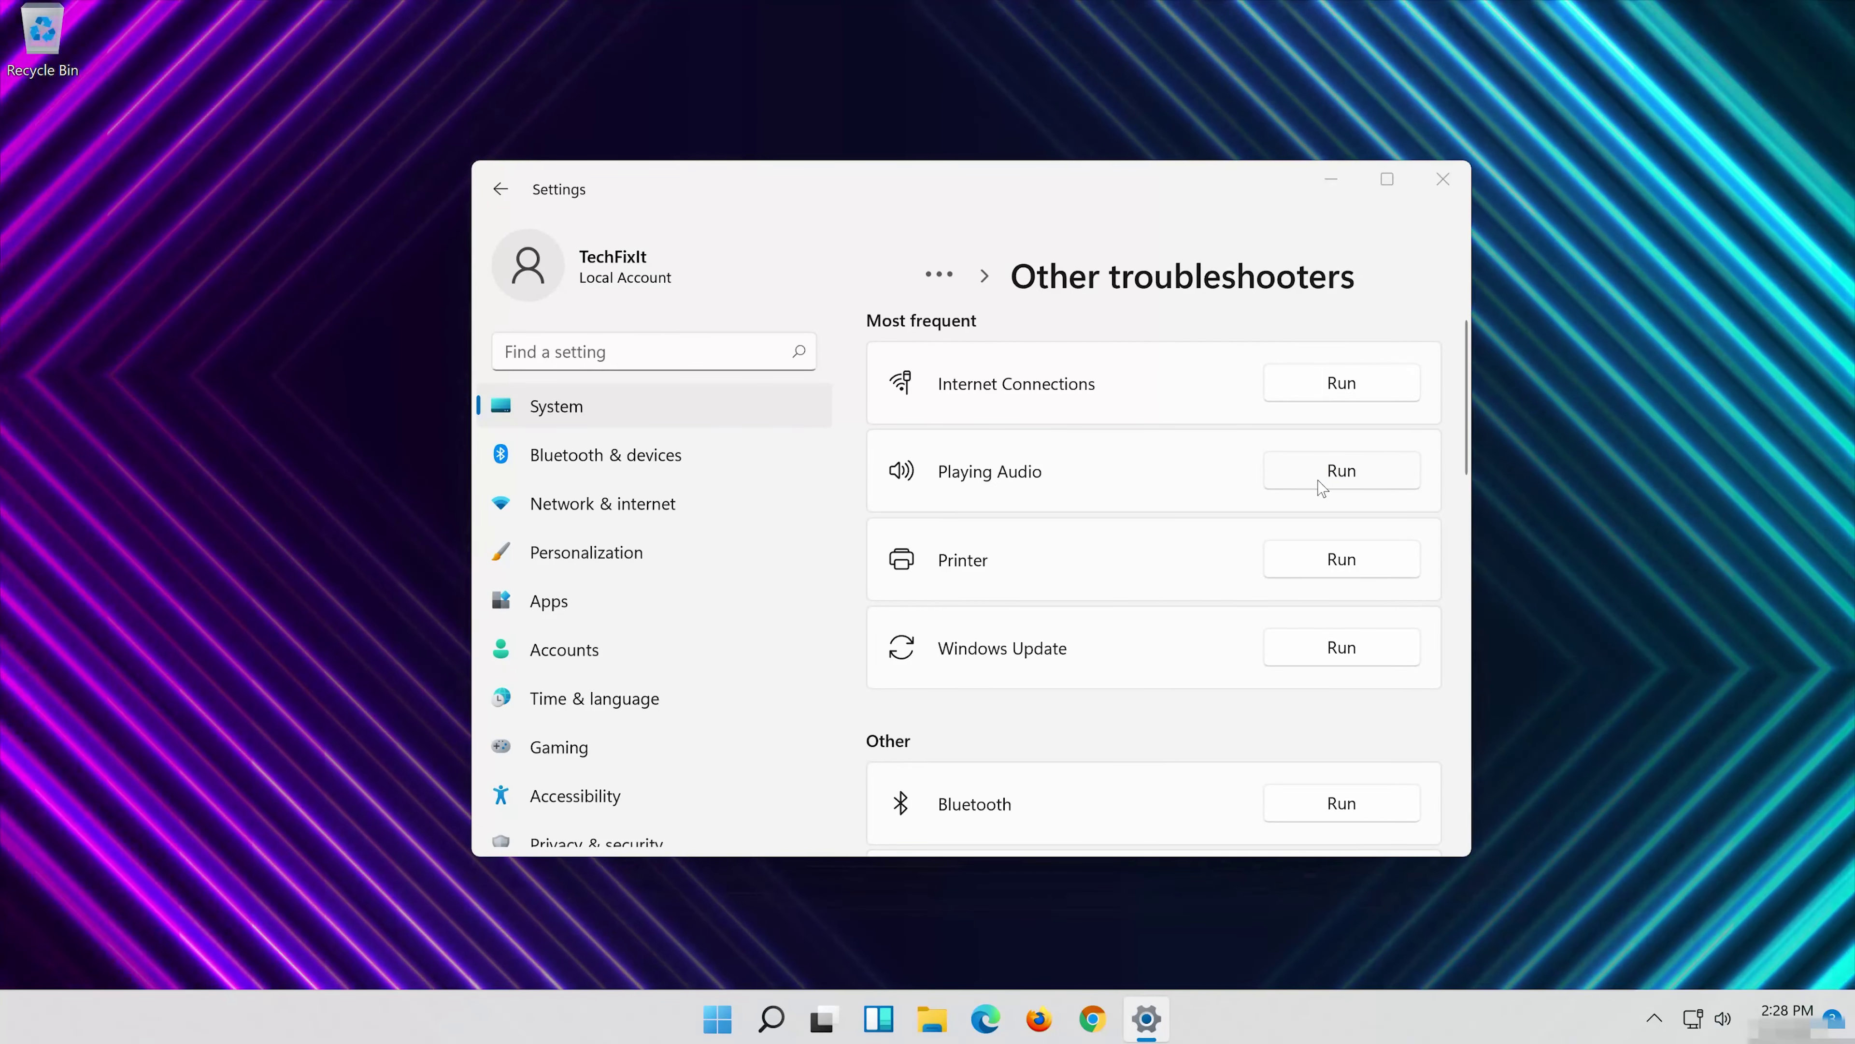
pyautogui.click(1322, 485)
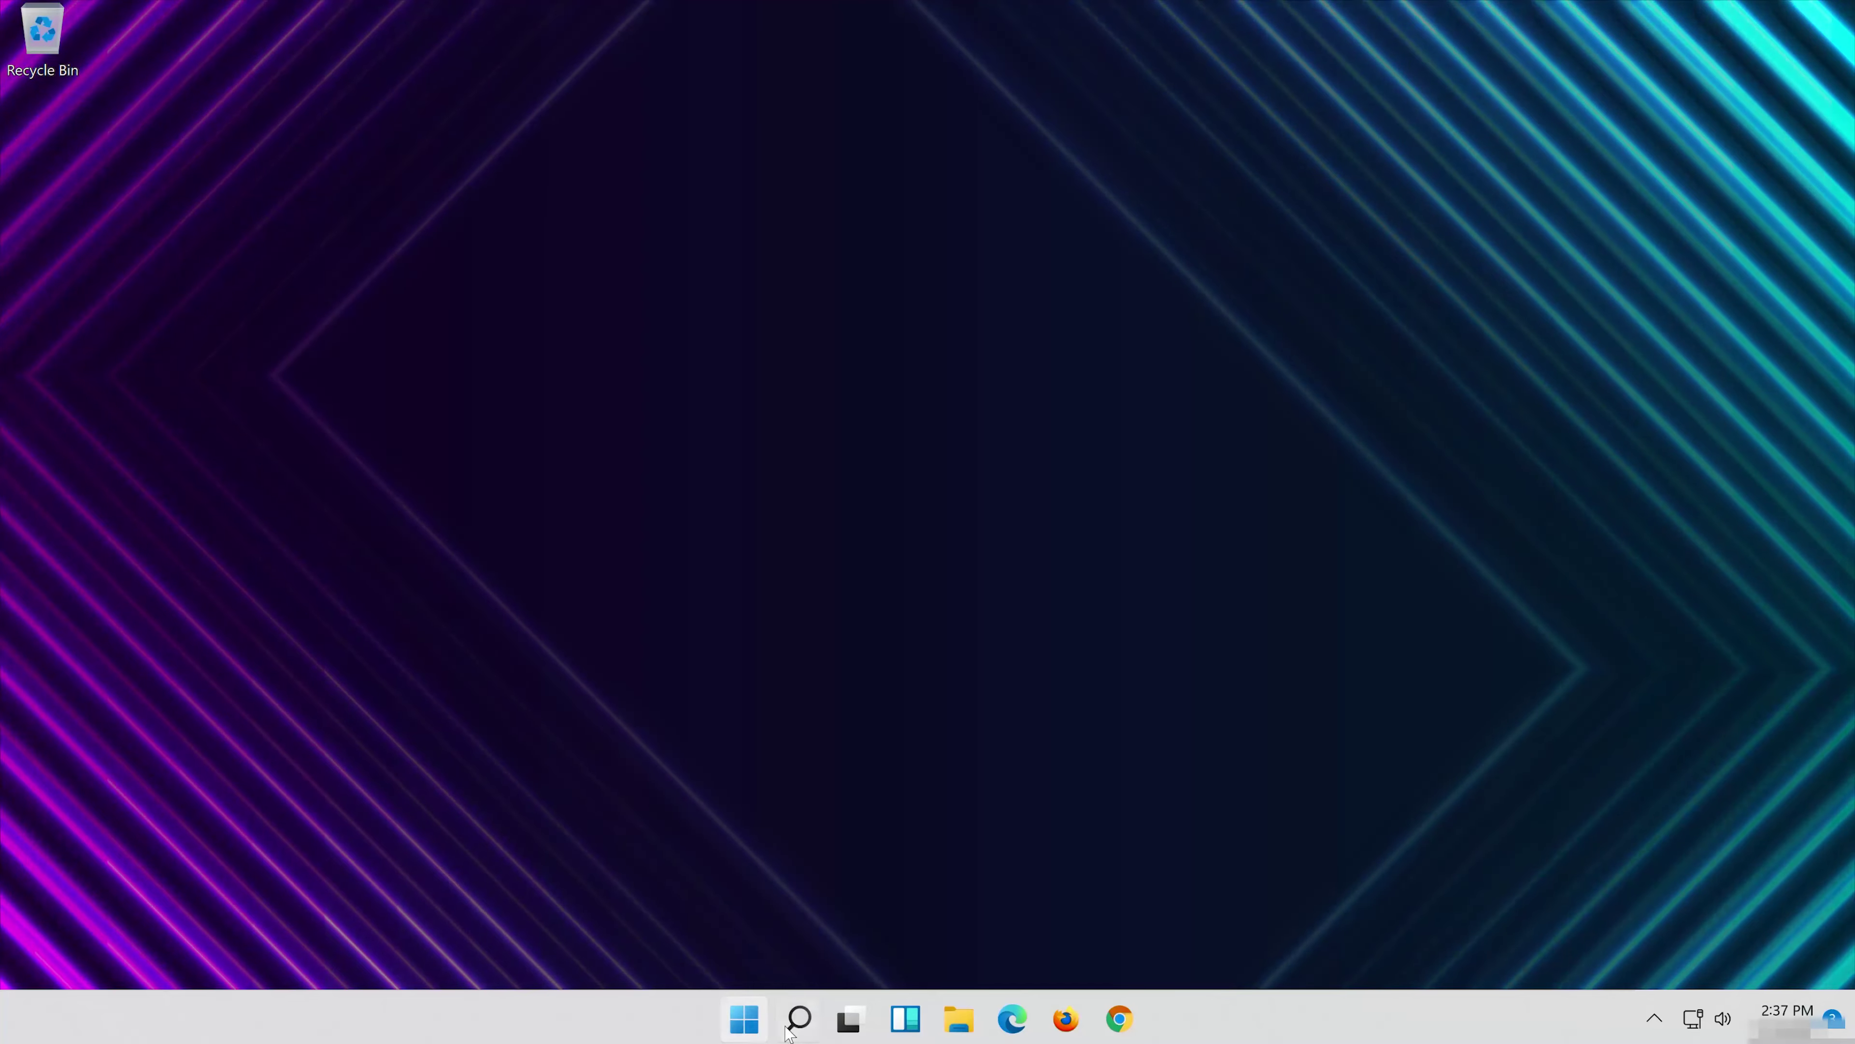
# - Search Windows for "device manager", open Device Manager and move its window toward the middle of the desktop
pyautogui.click(789, 1032)
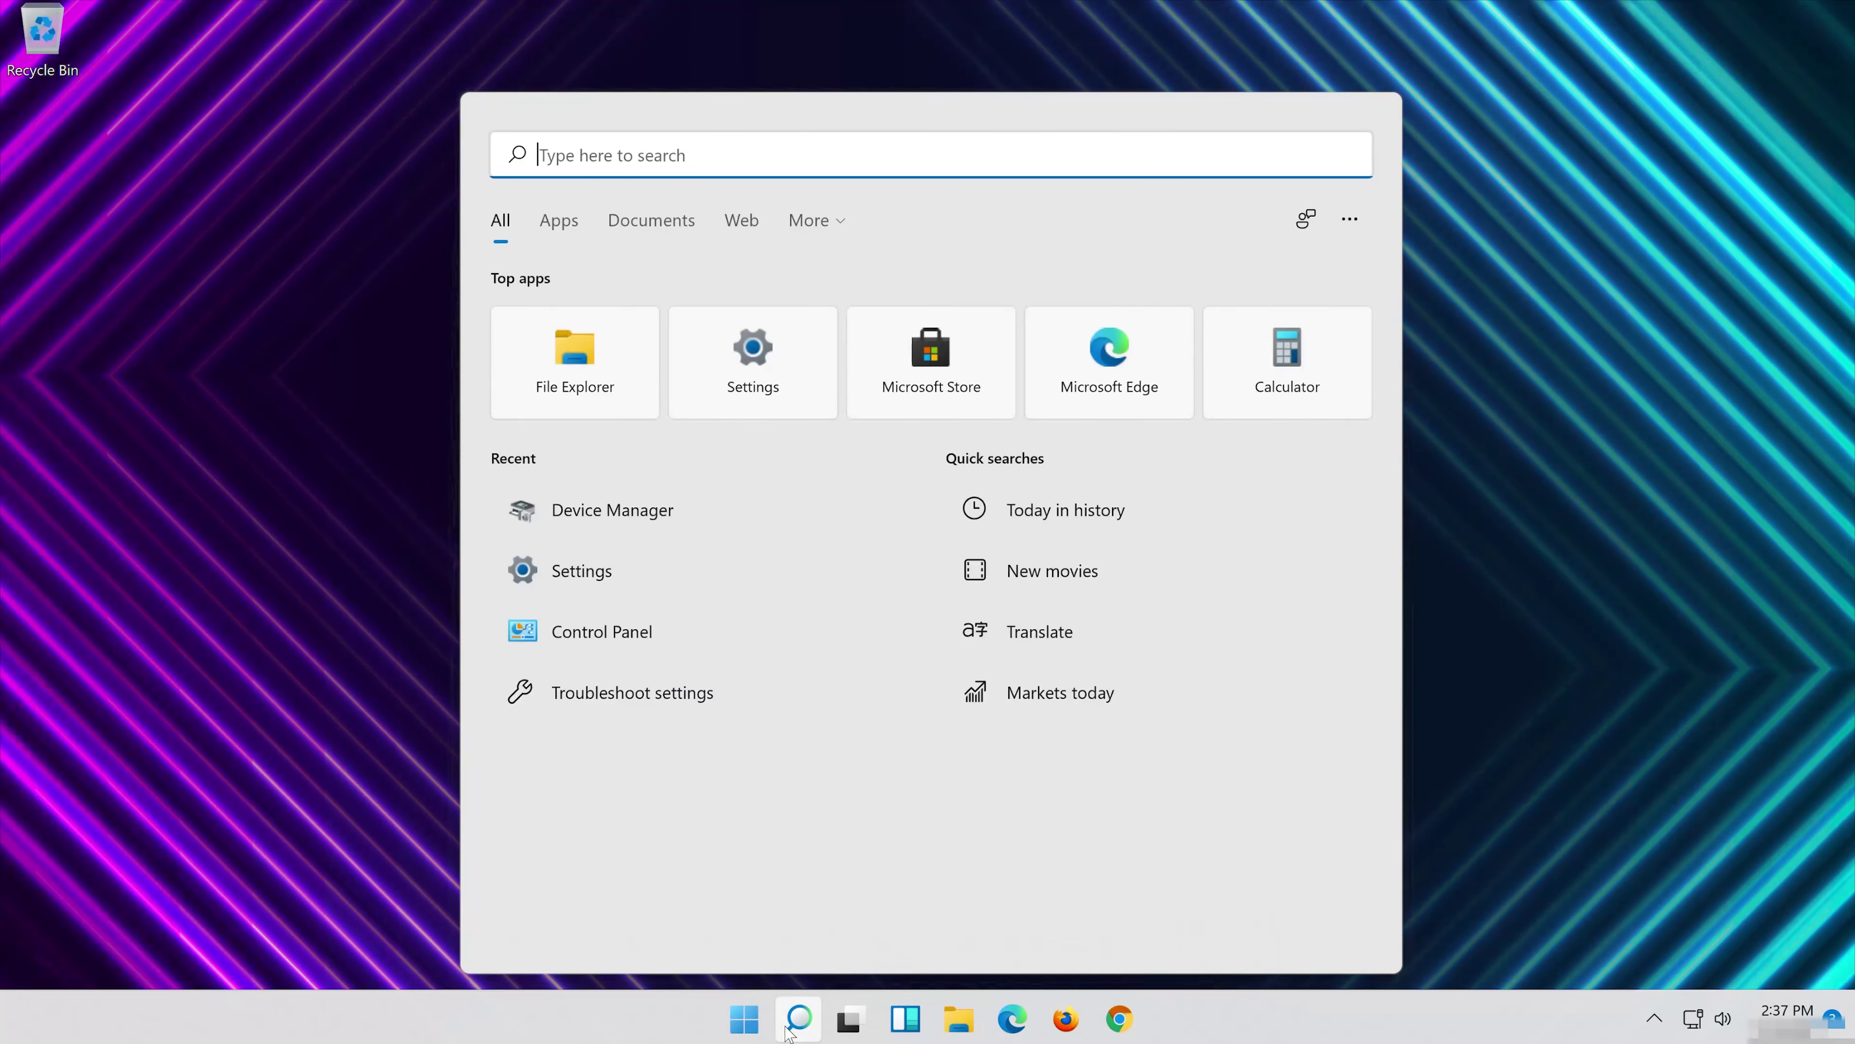
pyautogui.write('device mana')
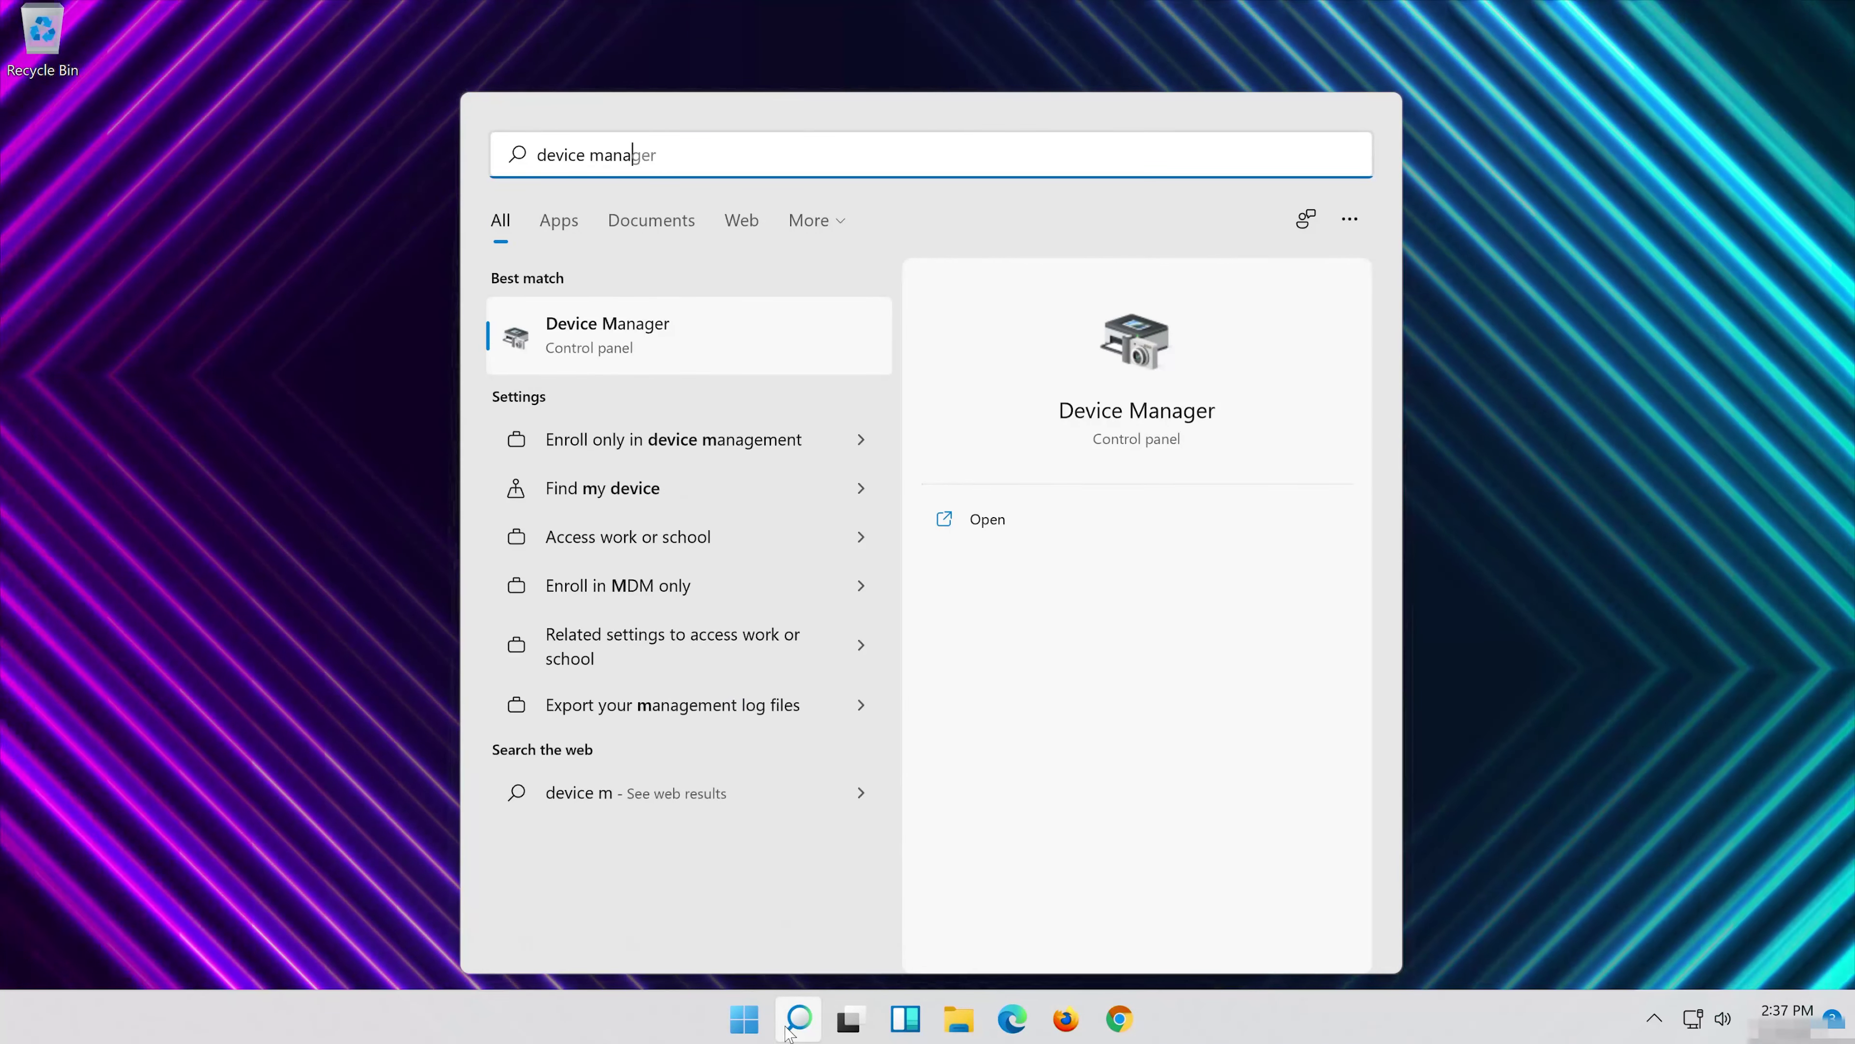
pyautogui.write('ger')
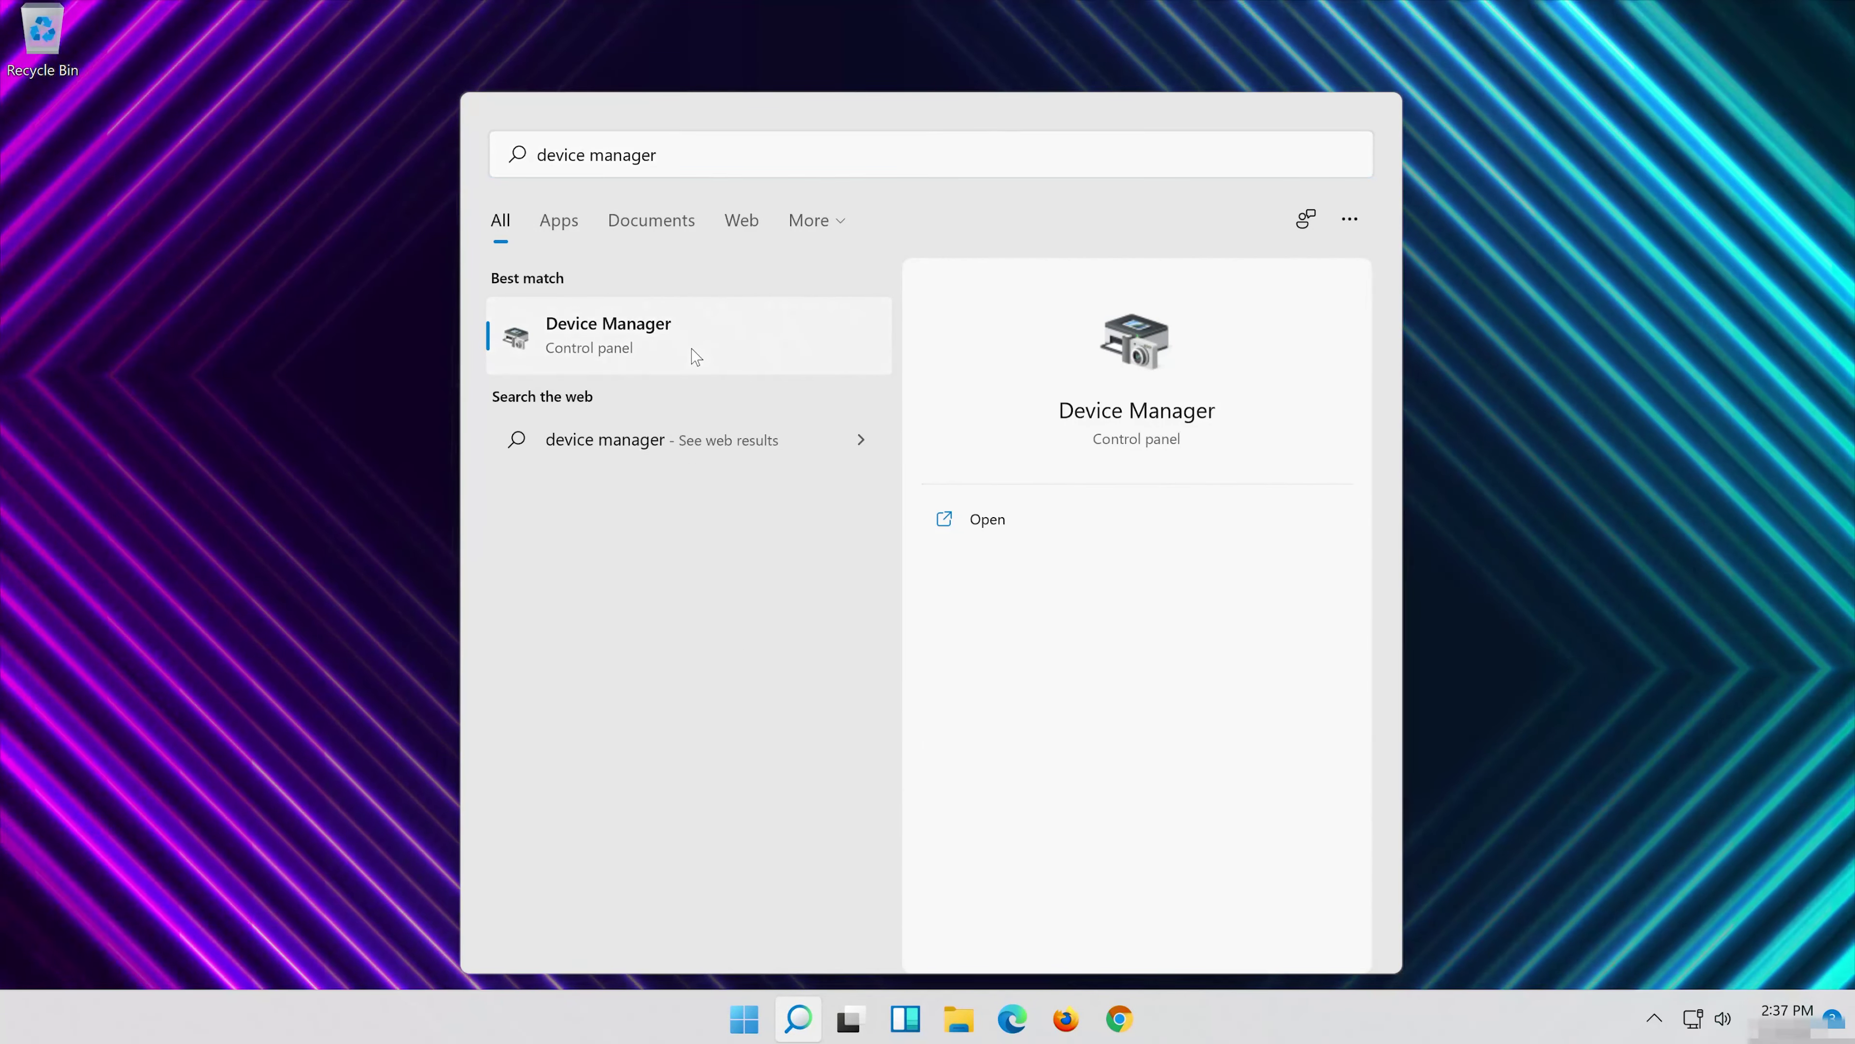
pyautogui.click(692, 351)
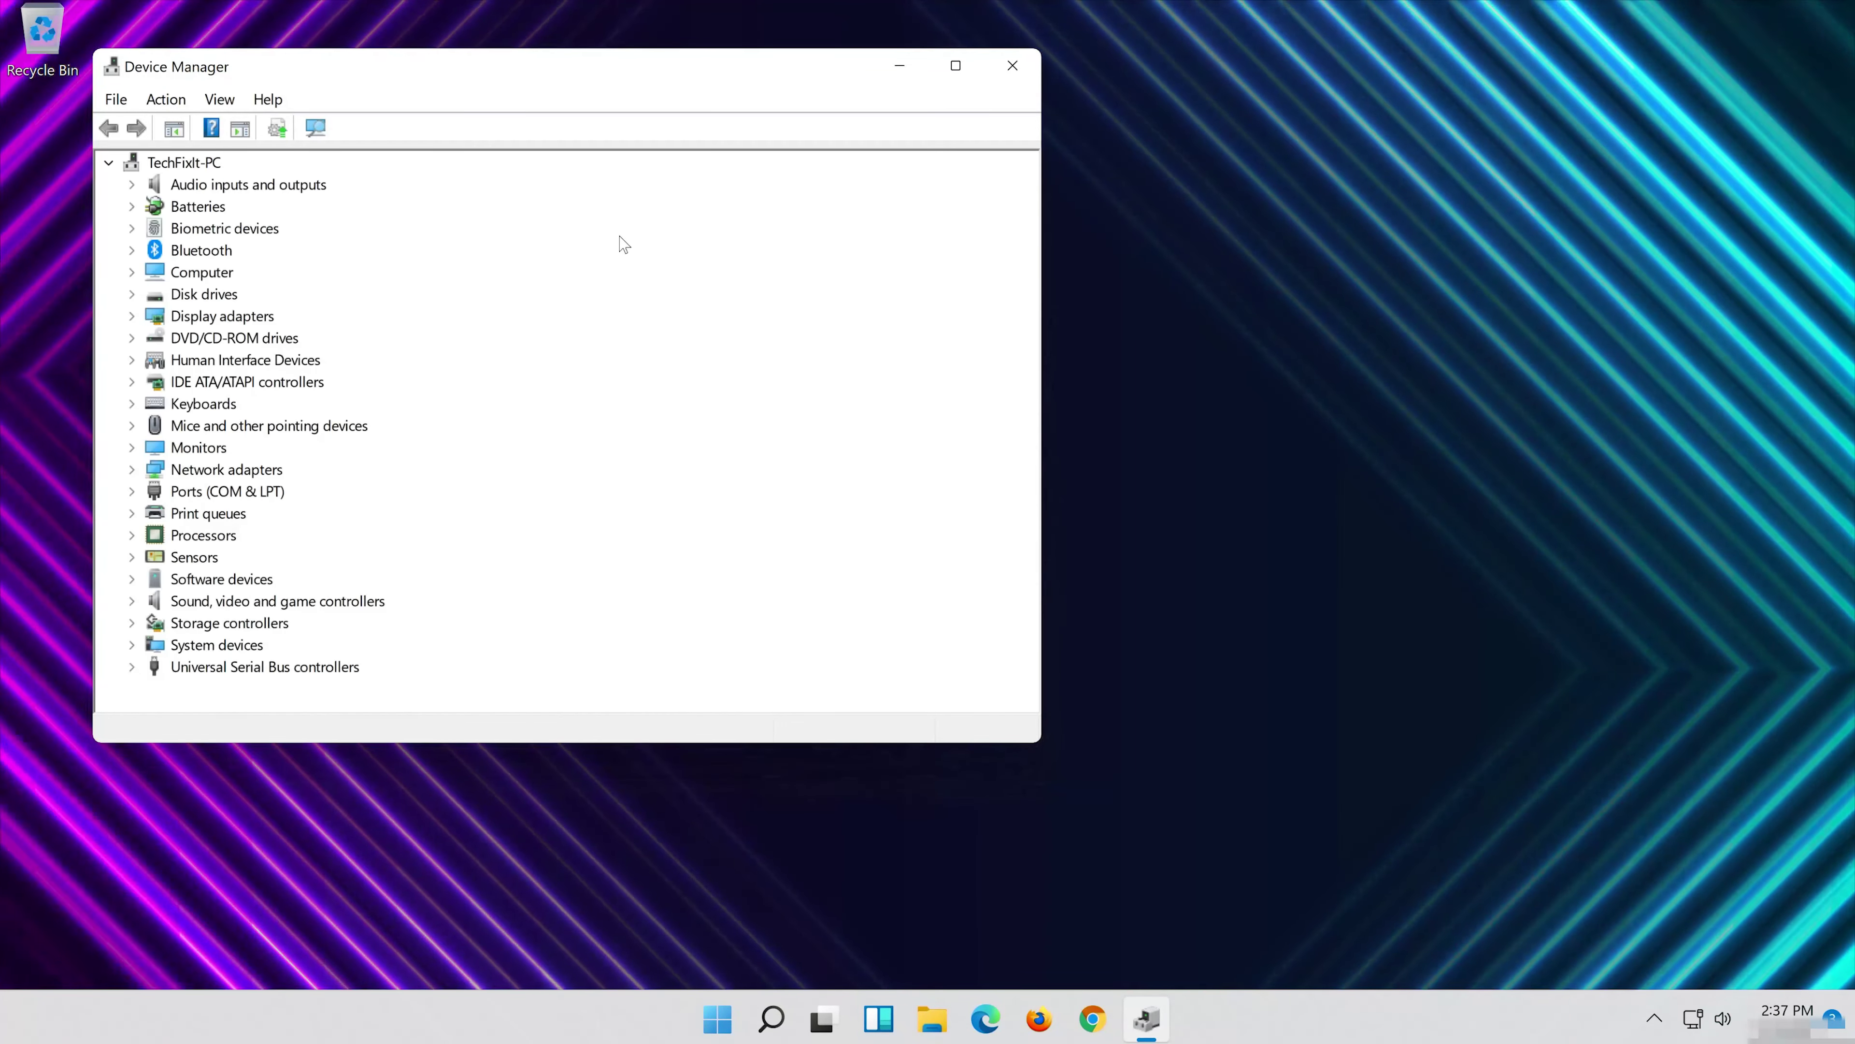
pyautogui.moveTo(433, 79); pyautogui.dragTo(912, 148)
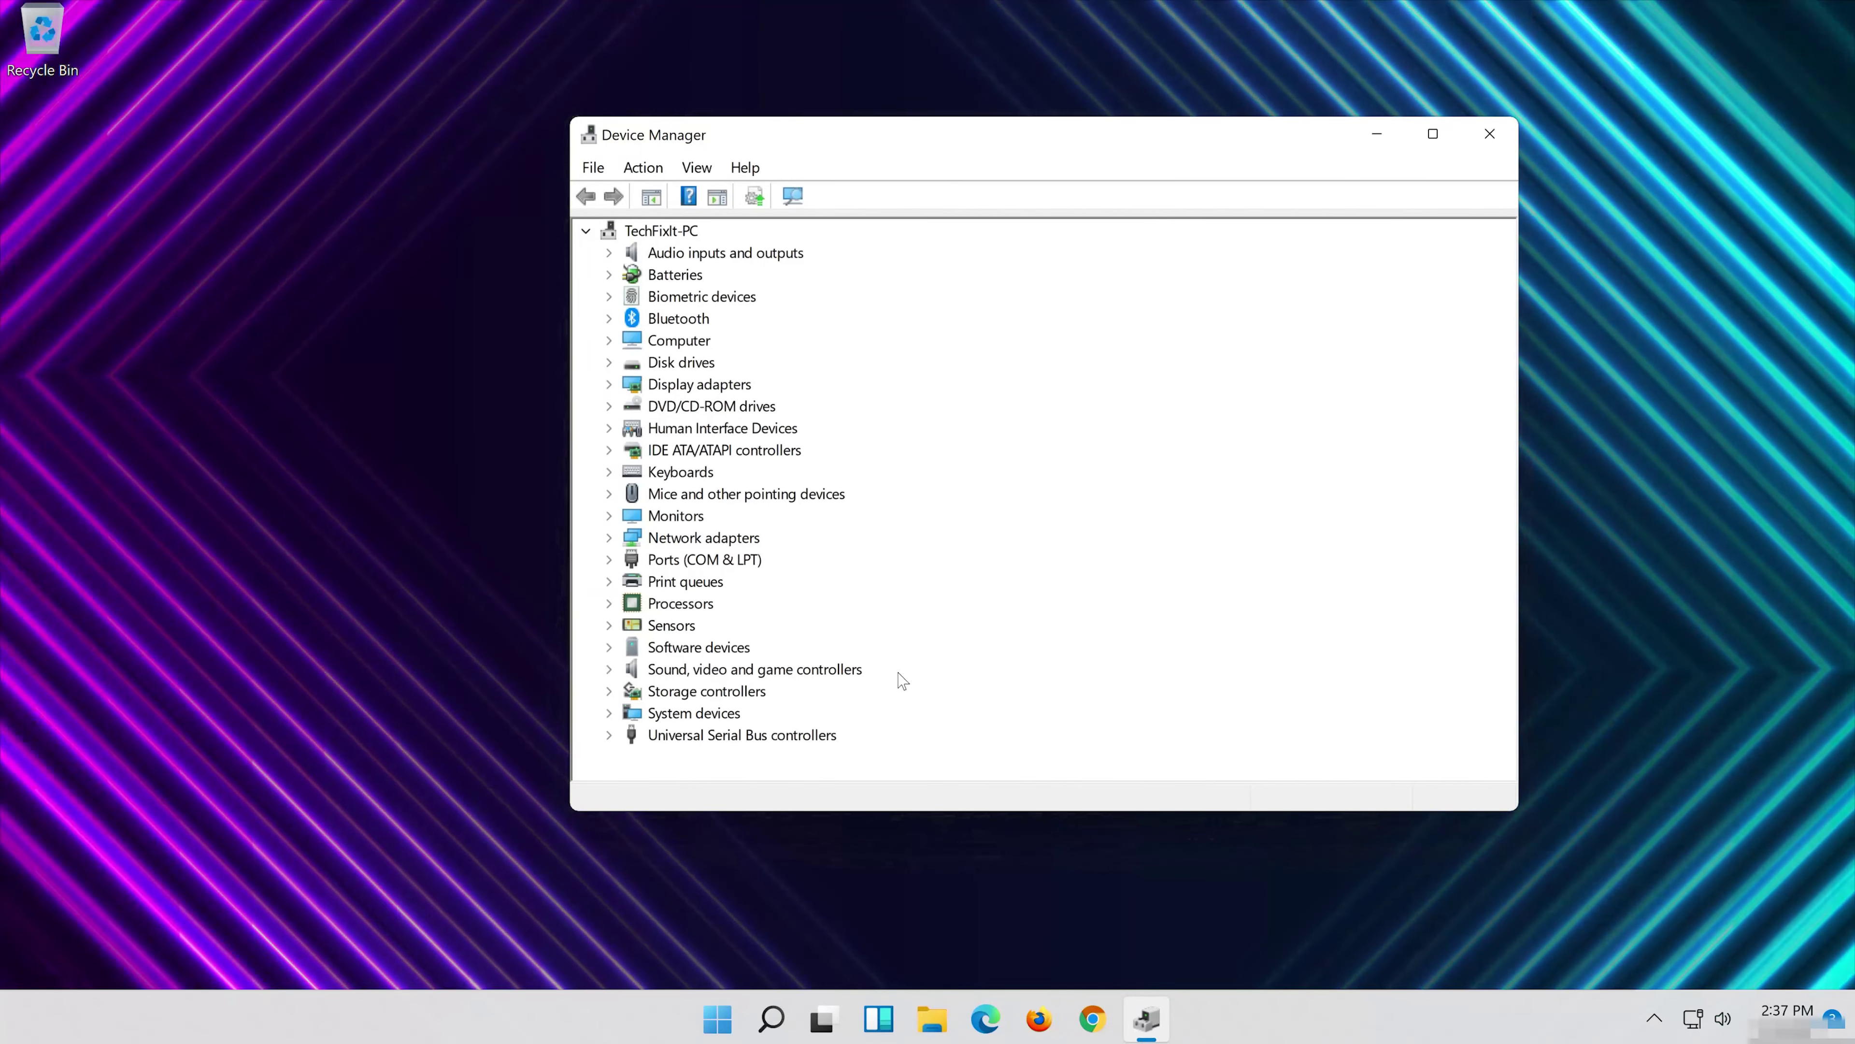
# - Open the driver properties of the High Definition Audio Device under Sound, video and game controllers
pyautogui.click(609, 671)
pyautogui.click(689, 694)
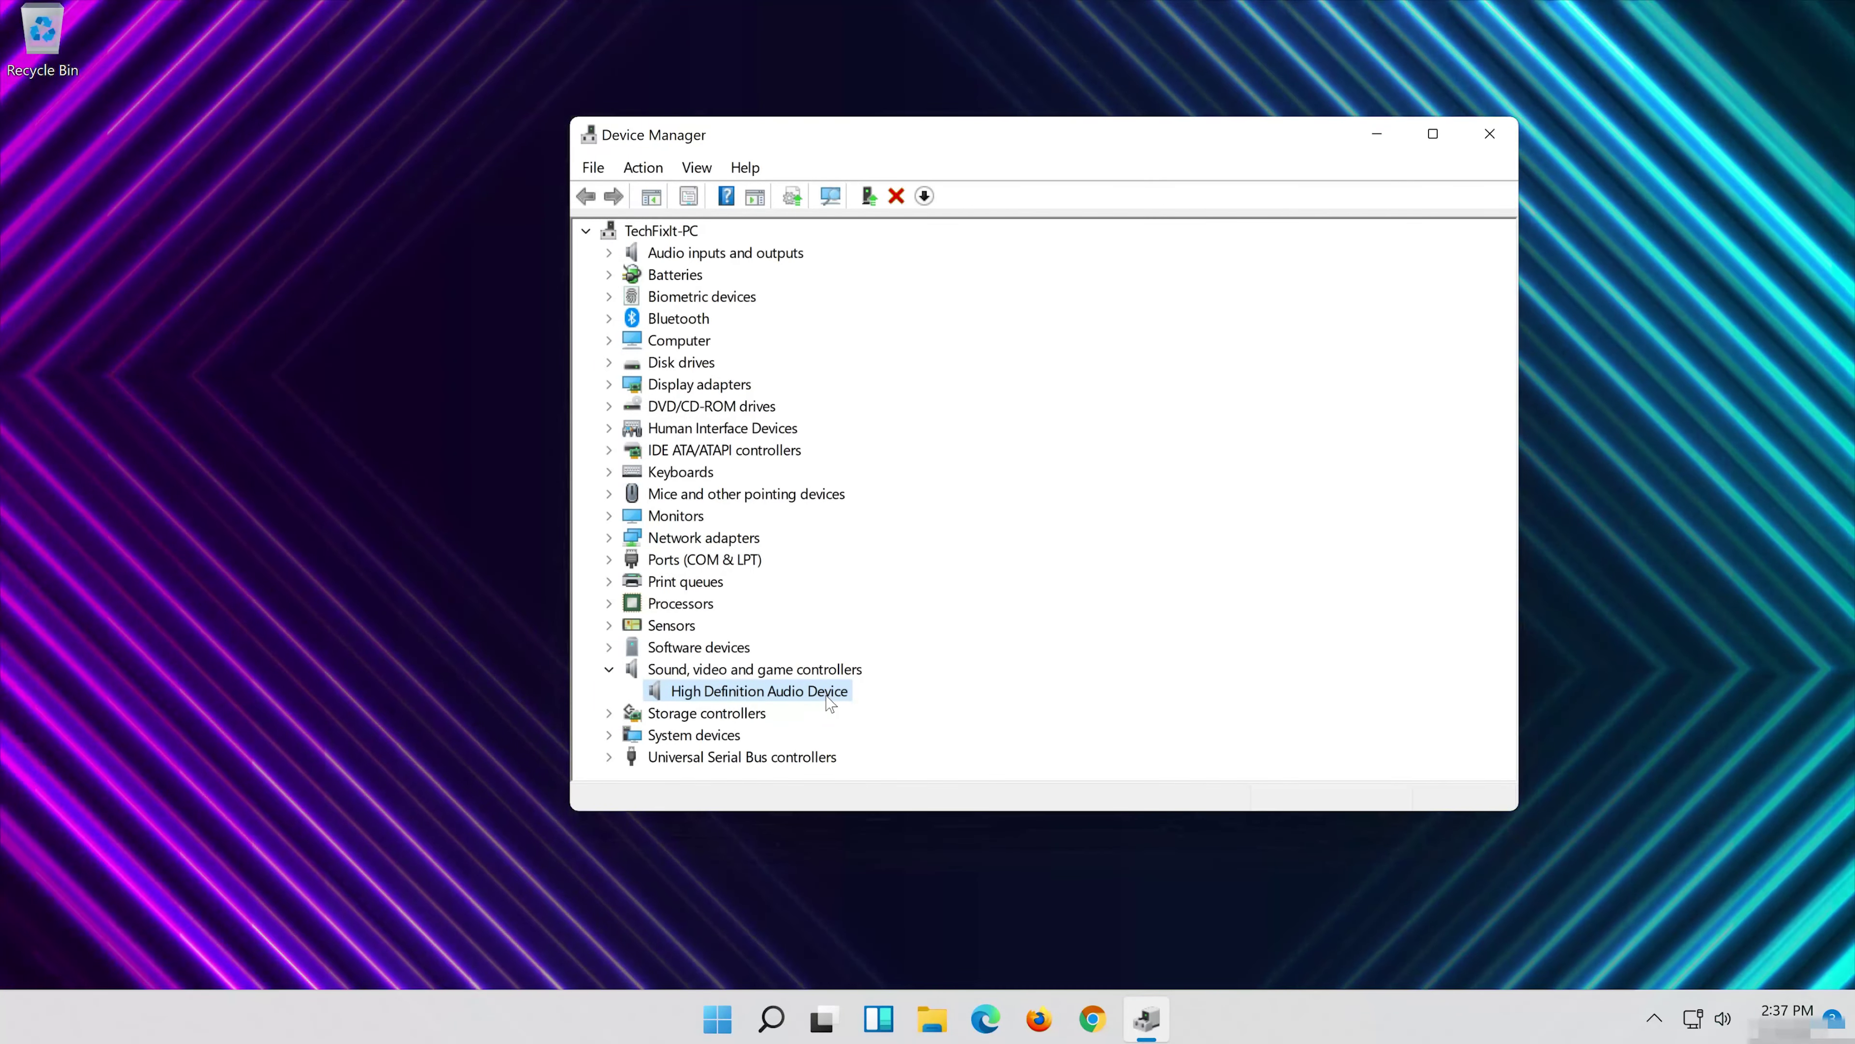
pyautogui.rightClick(831, 703)
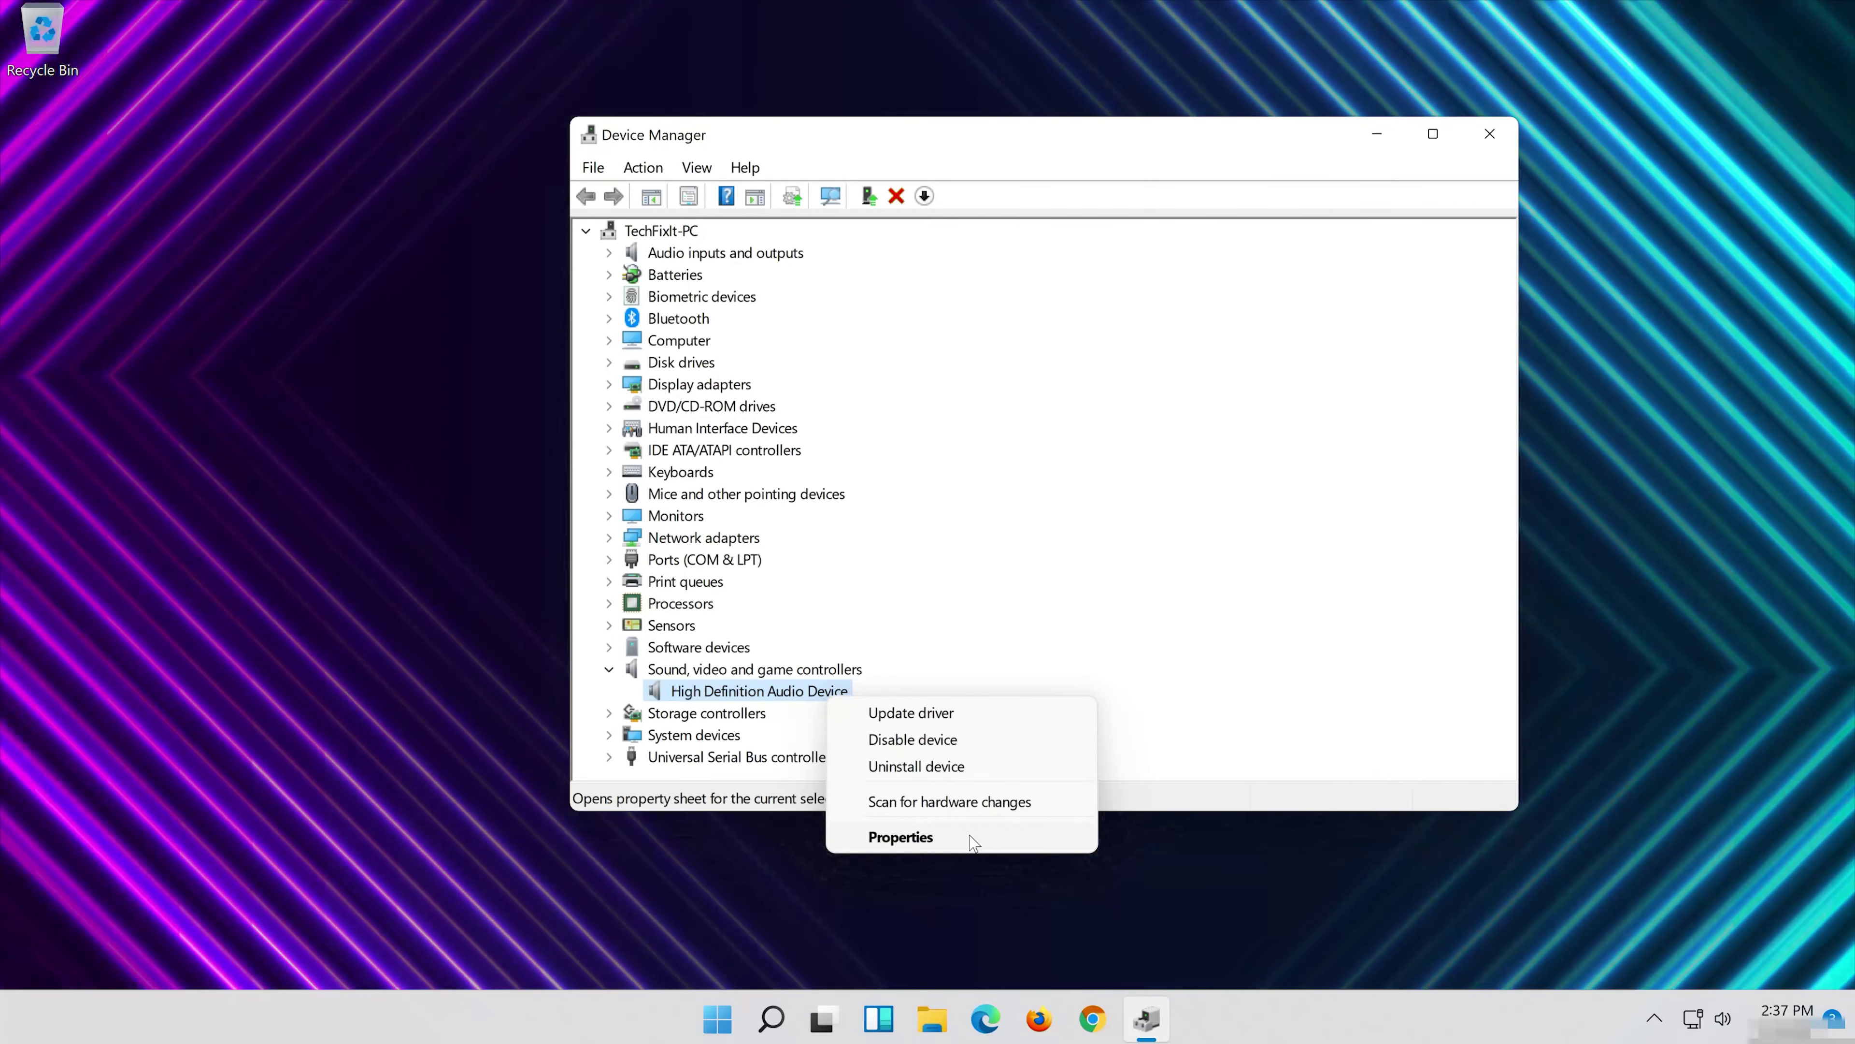
pyautogui.click(974, 841)
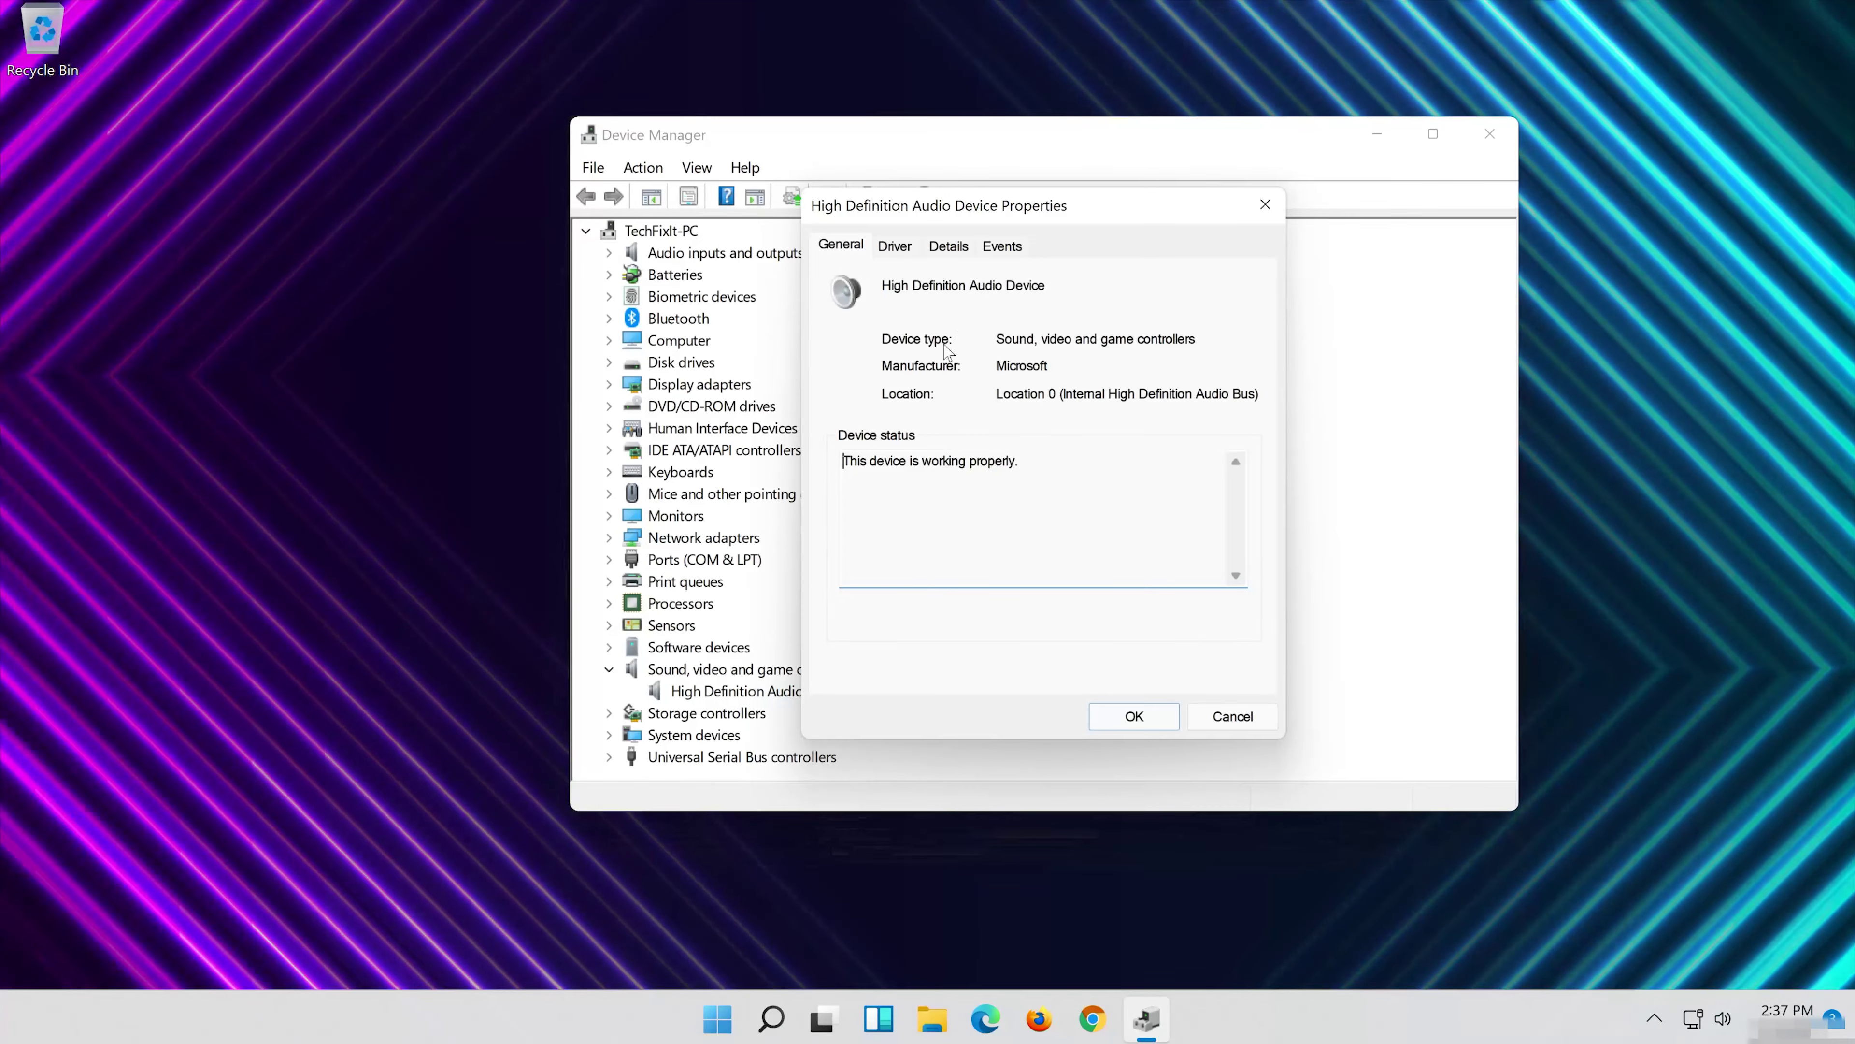
pyautogui.click(893, 245)
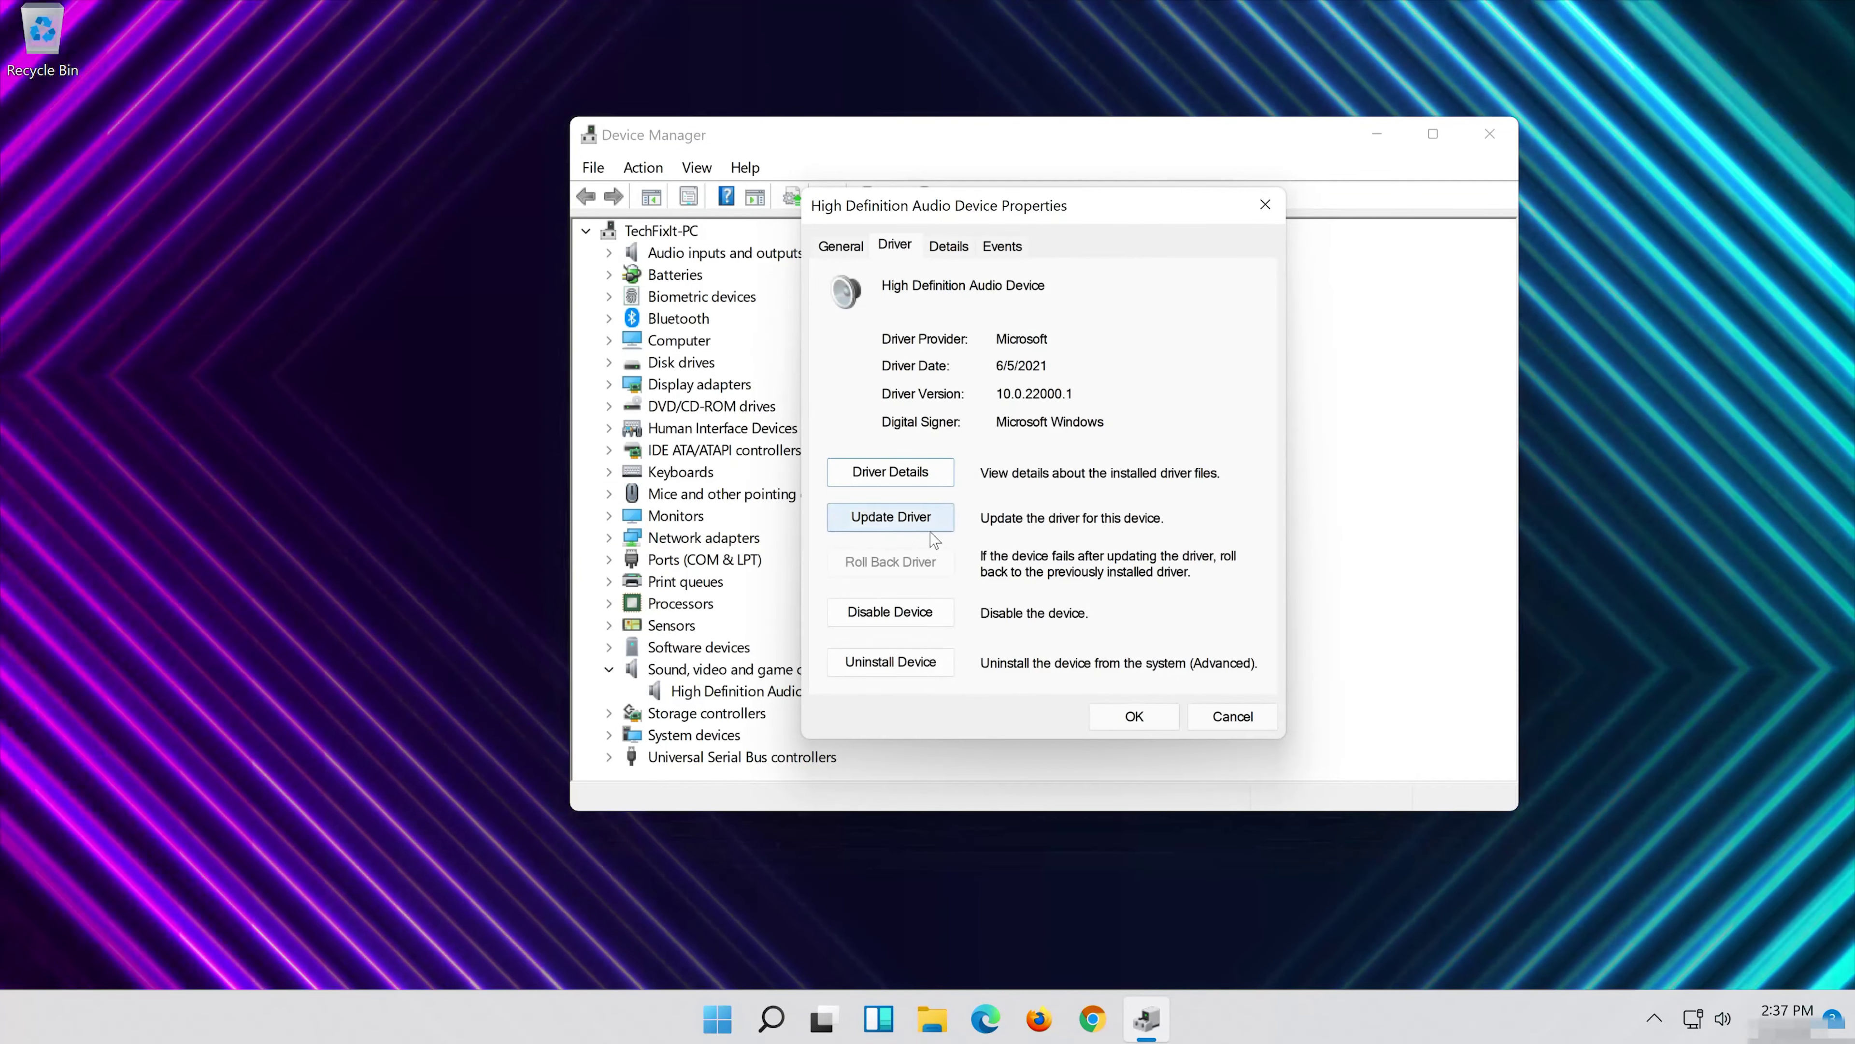
# - Update the audio driver manually by picking High Definition Audio Device from the computer's available drivers and accepting the installation
pyautogui.click(895, 530)
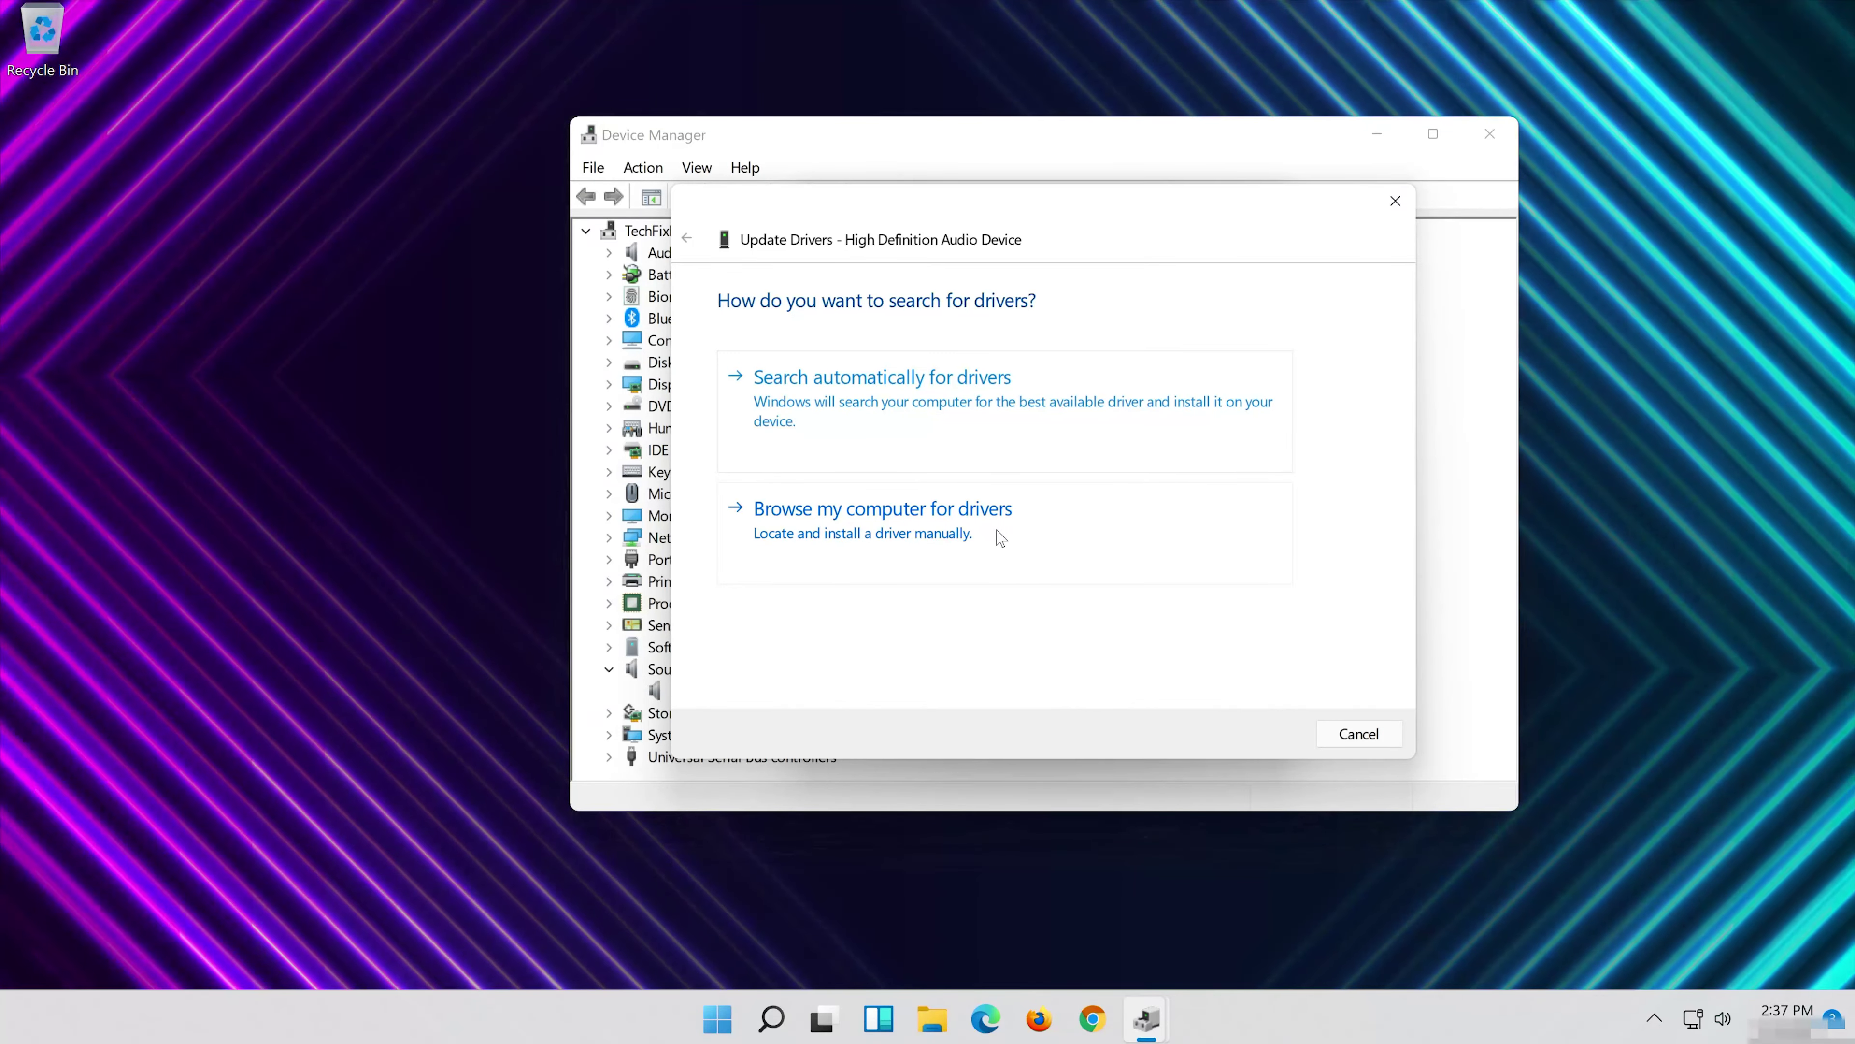
pyautogui.click(1000, 539)
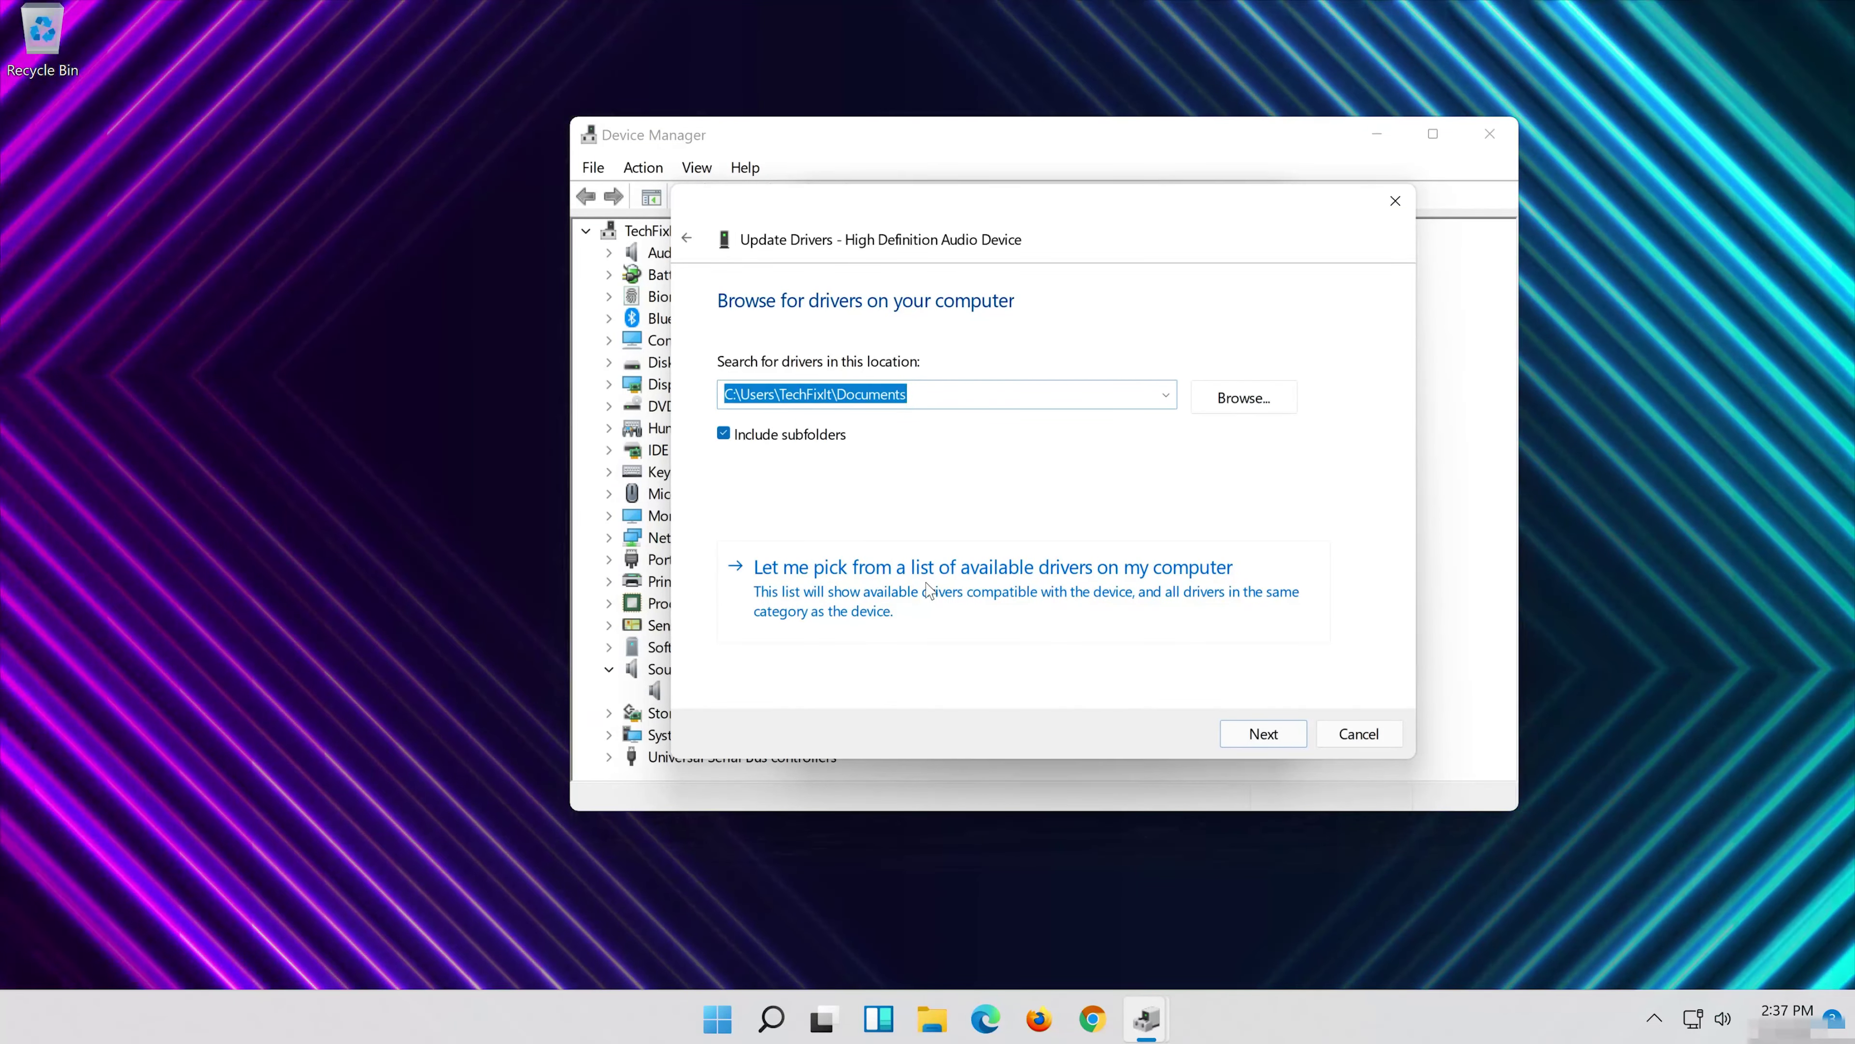
pyautogui.click(909, 611)
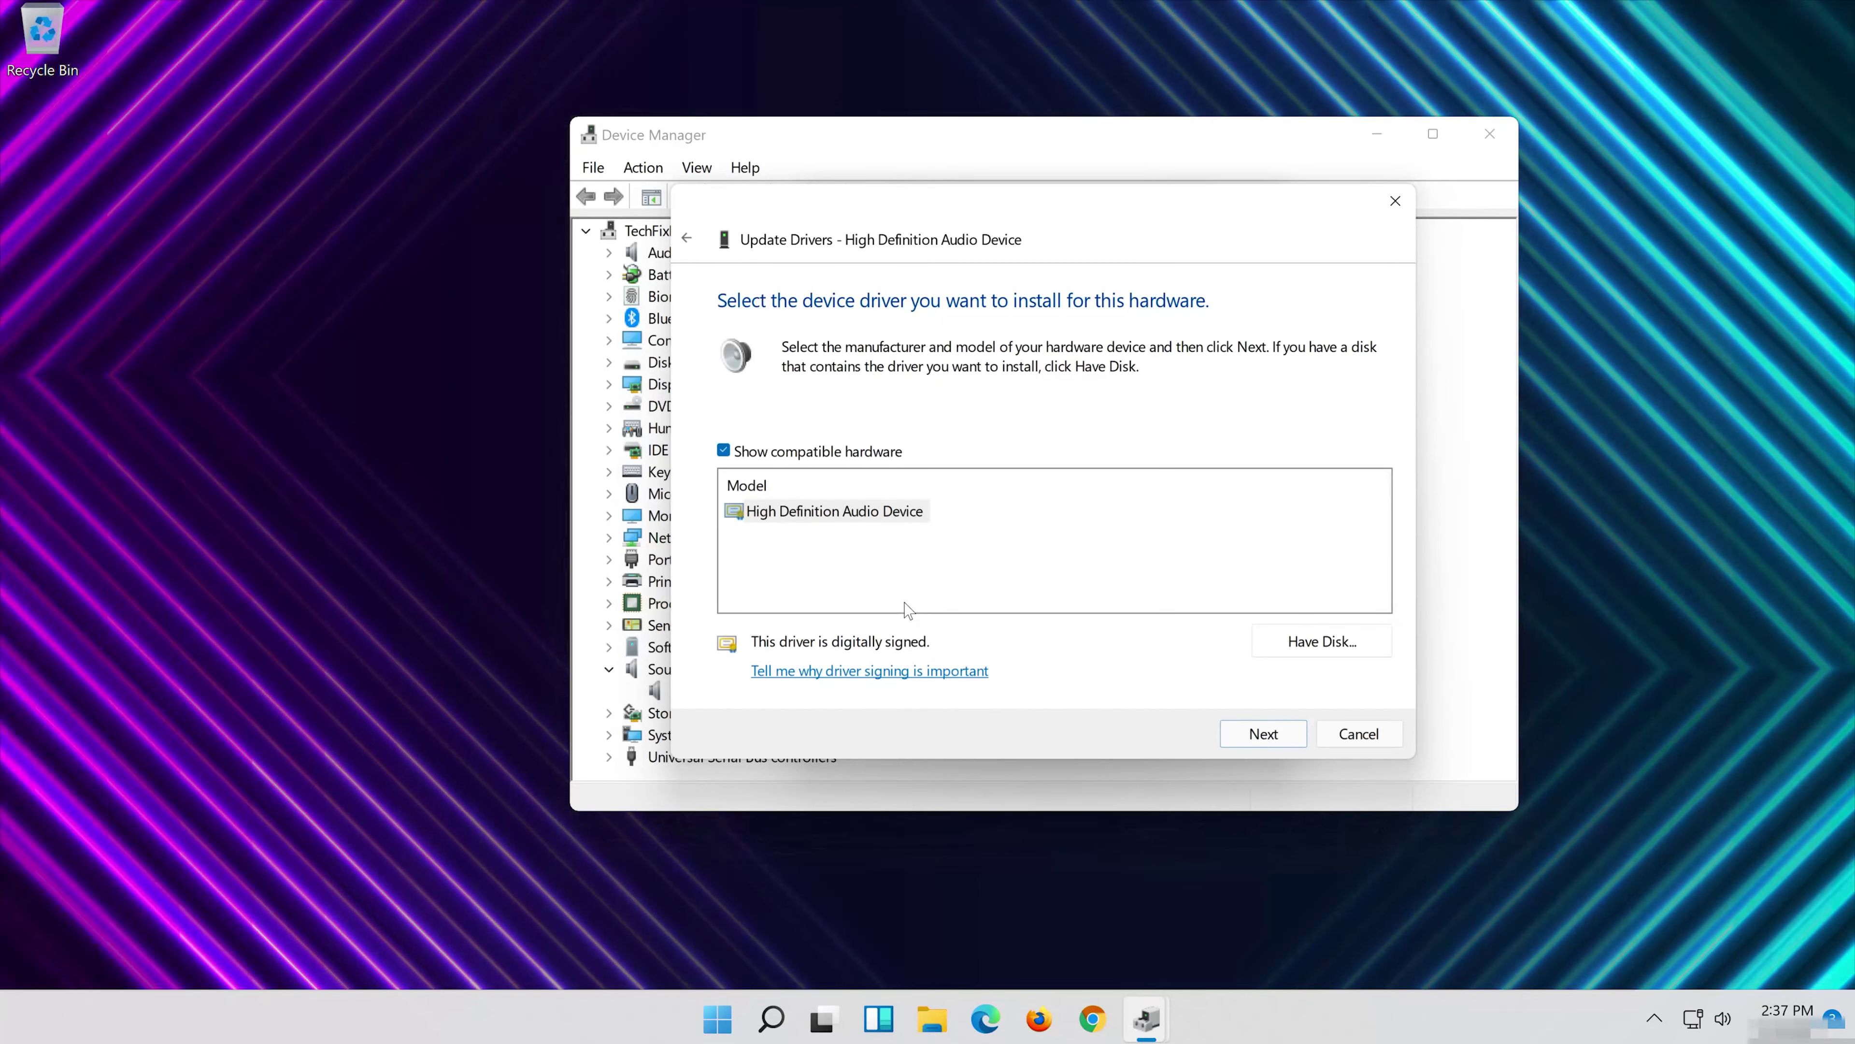
pyautogui.click(783, 514)
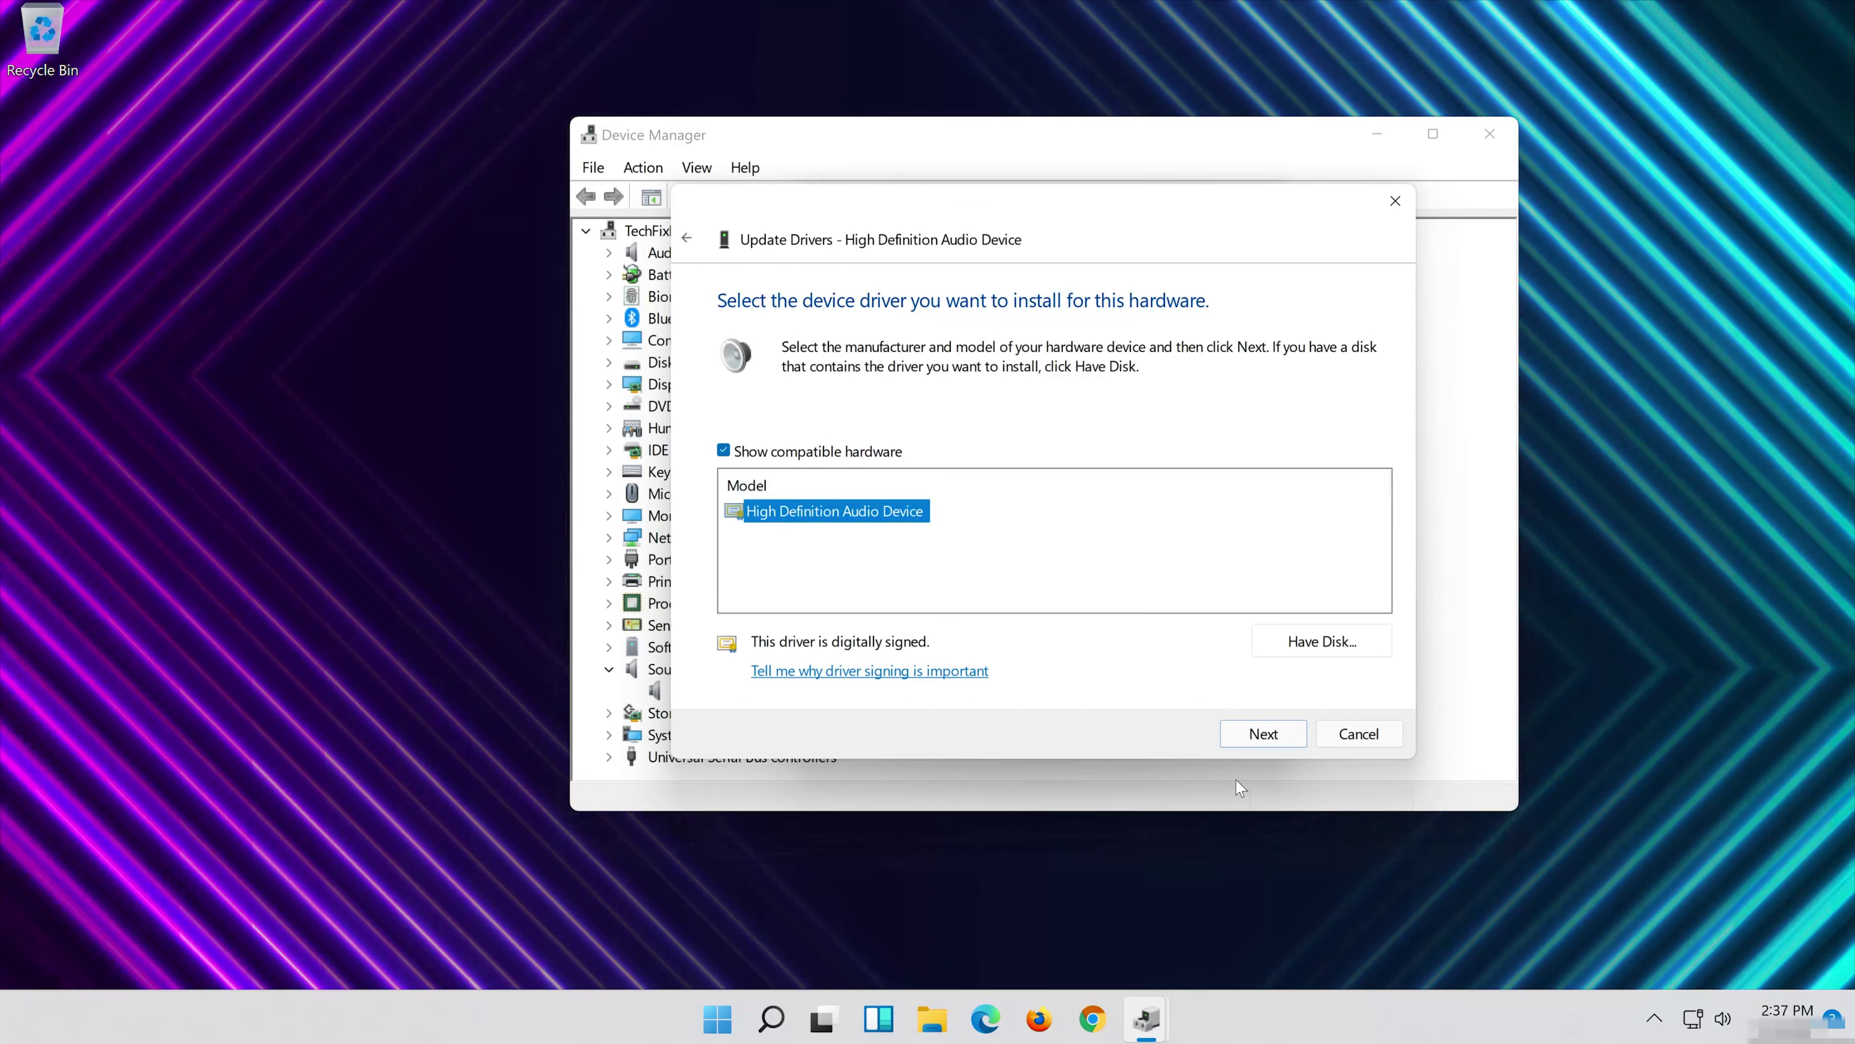
pyautogui.click(1284, 740)
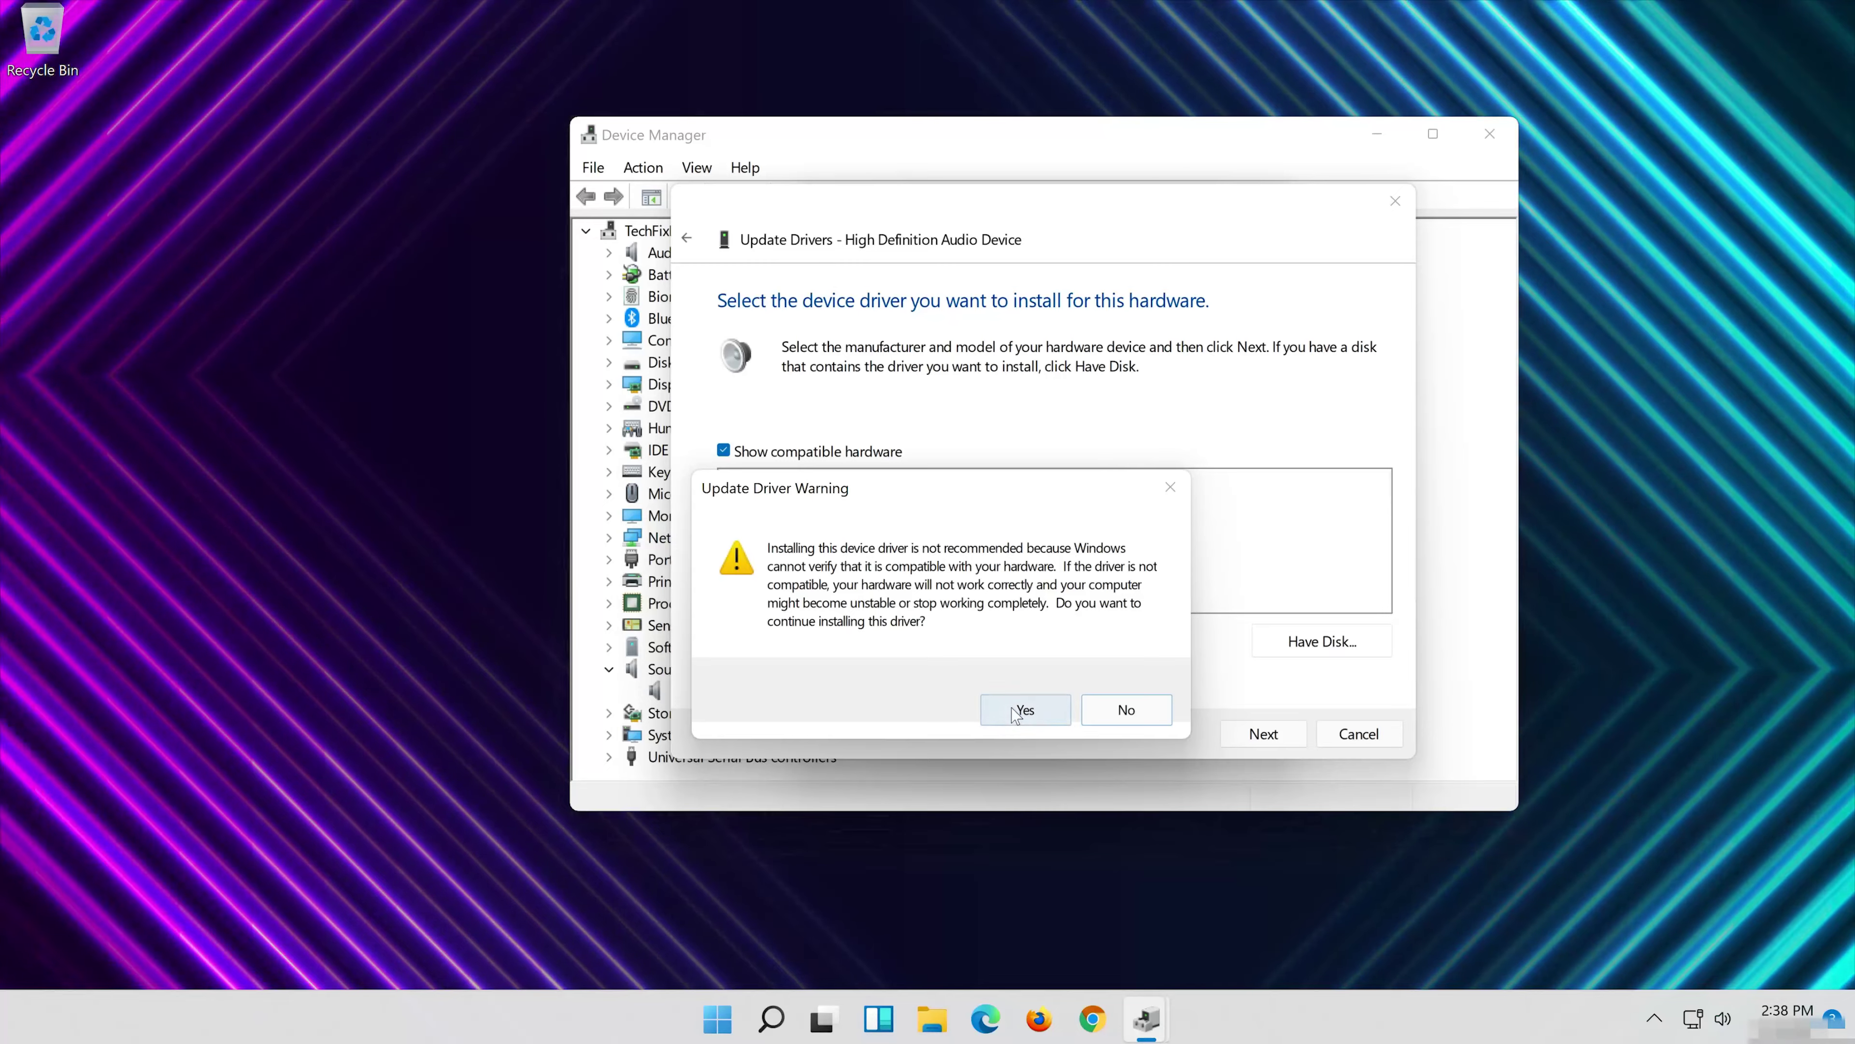
pyautogui.click(1023, 710)
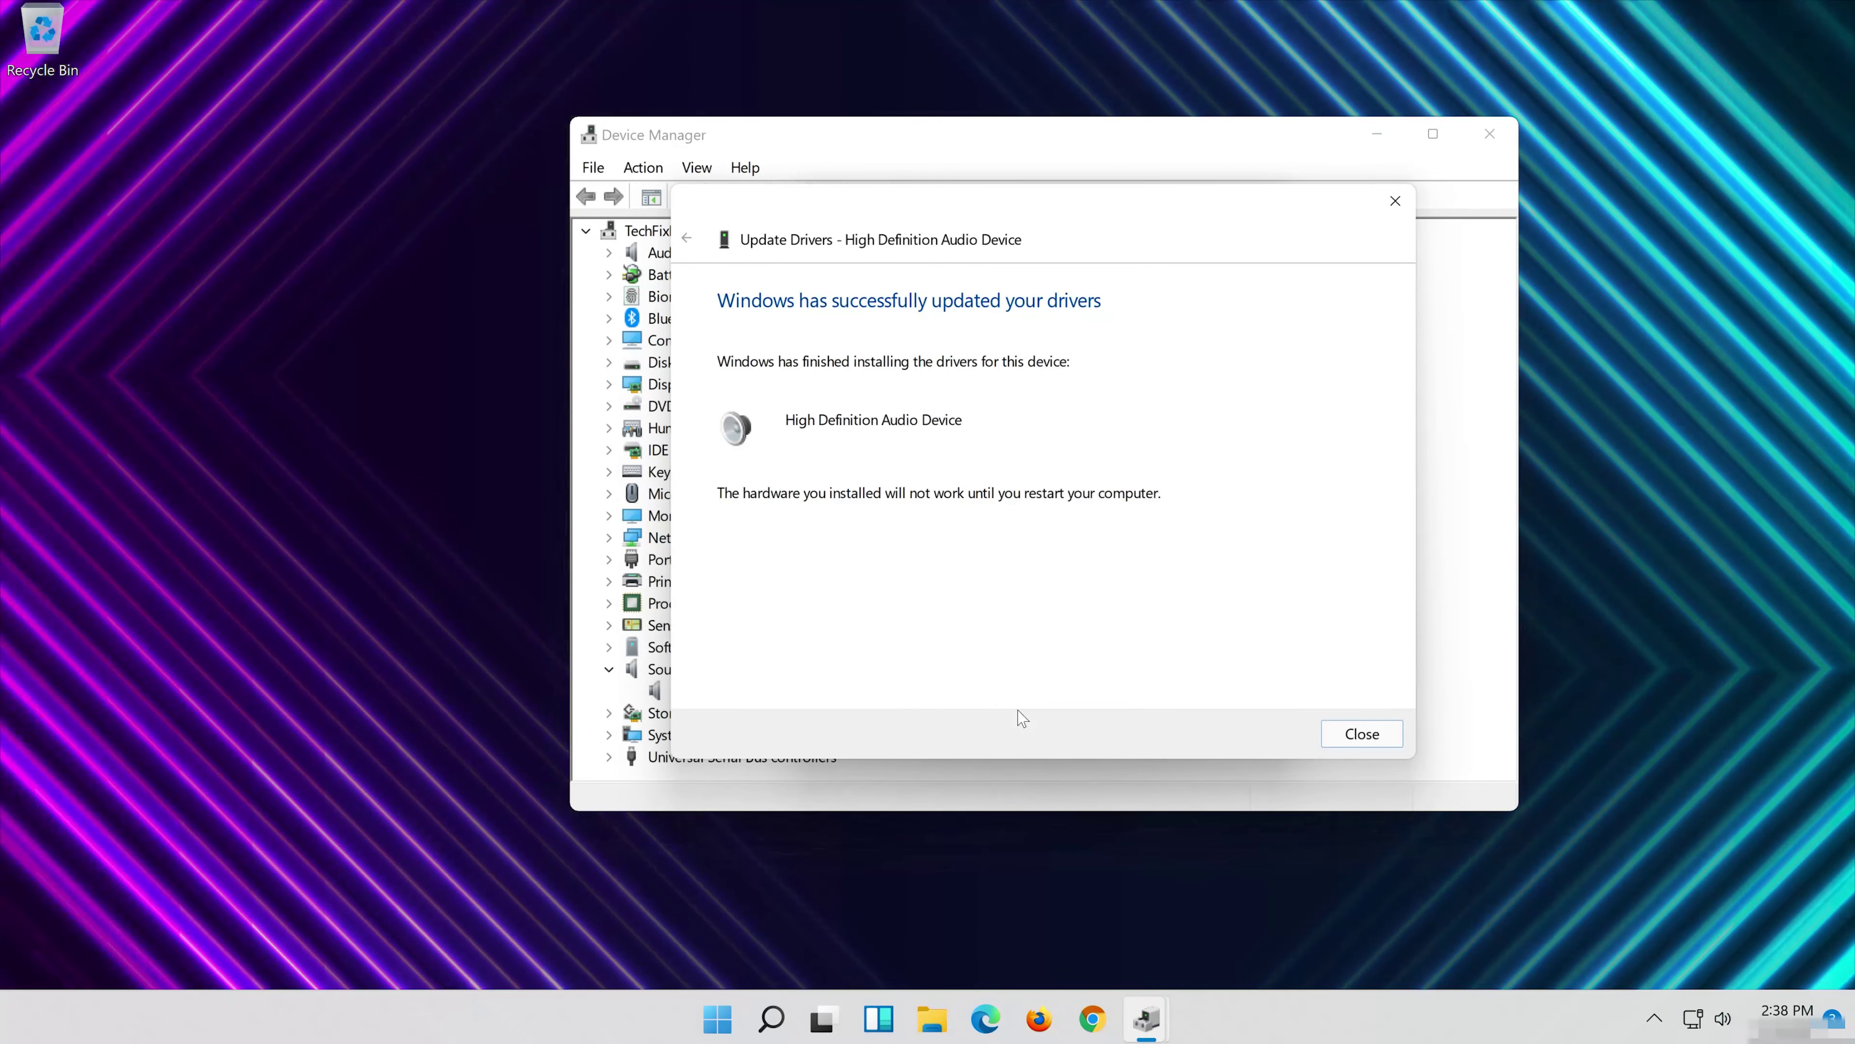
# - Close the driver update and device properties, and agree to restart the computer
pyautogui.click(1357, 734)
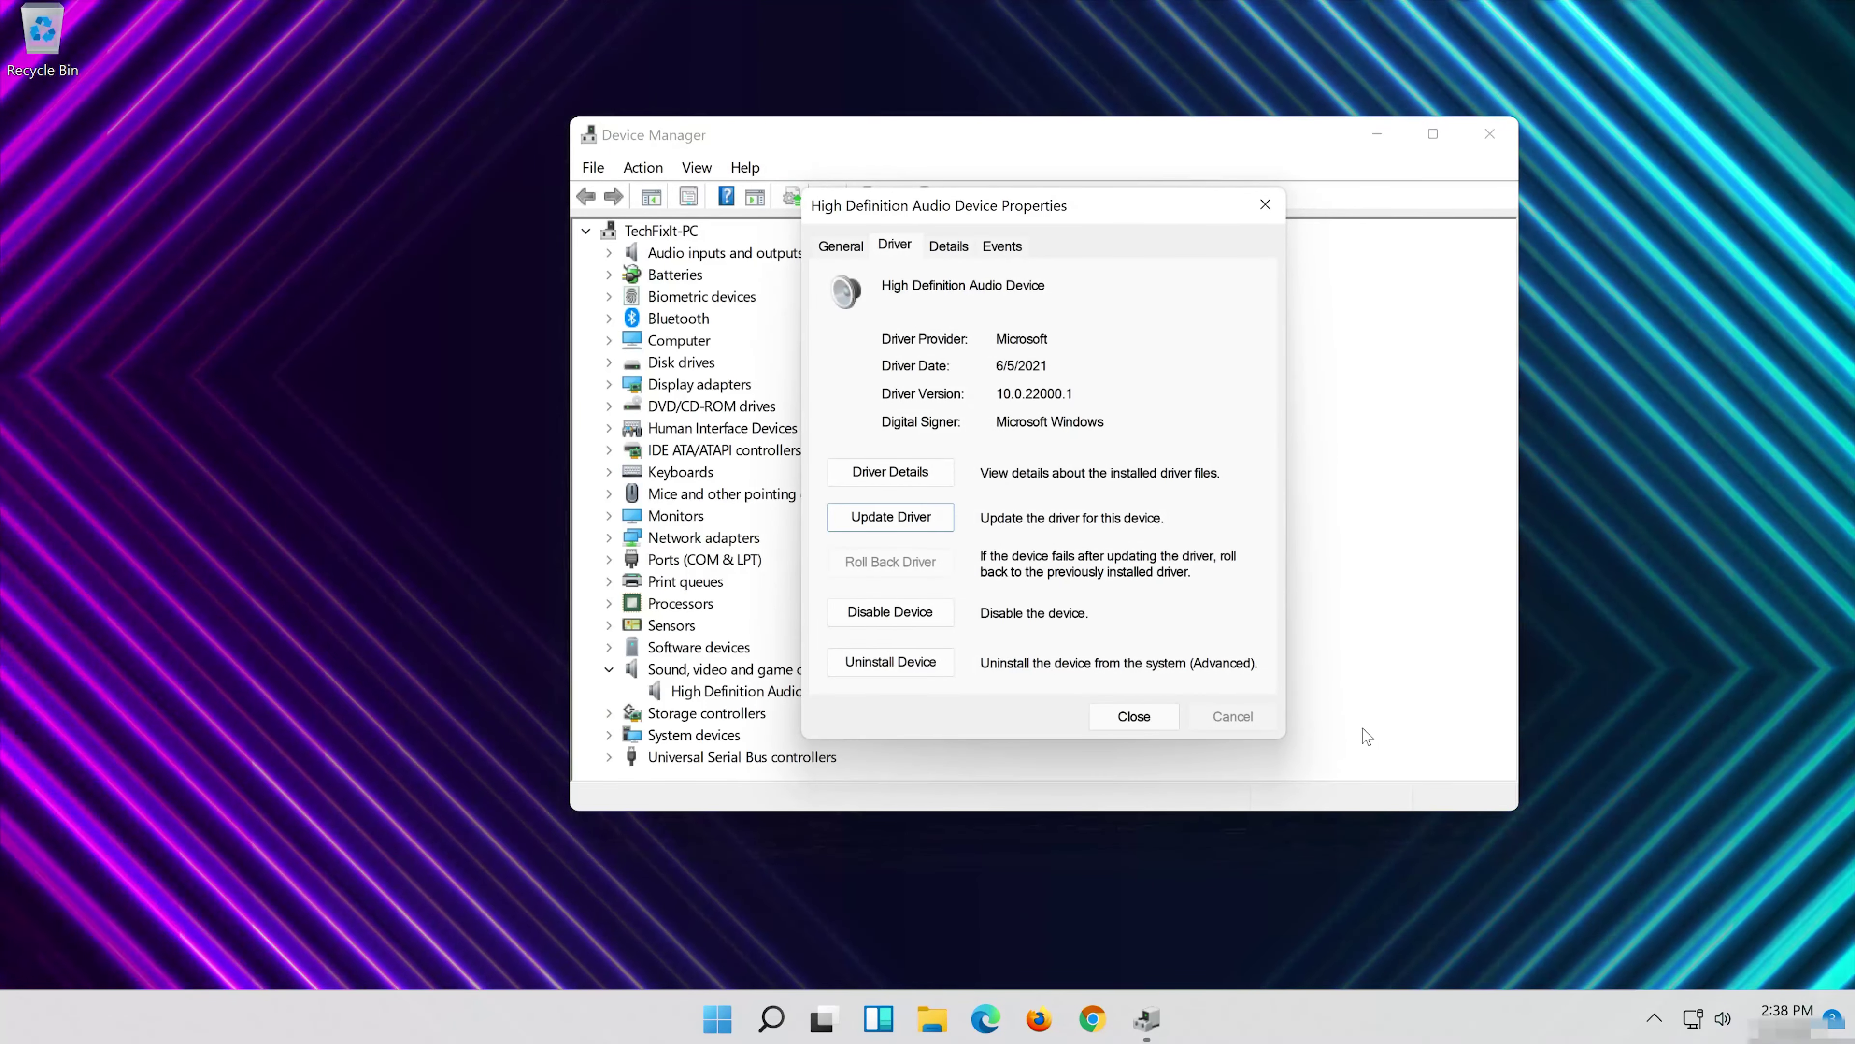
pyautogui.click(1134, 716)
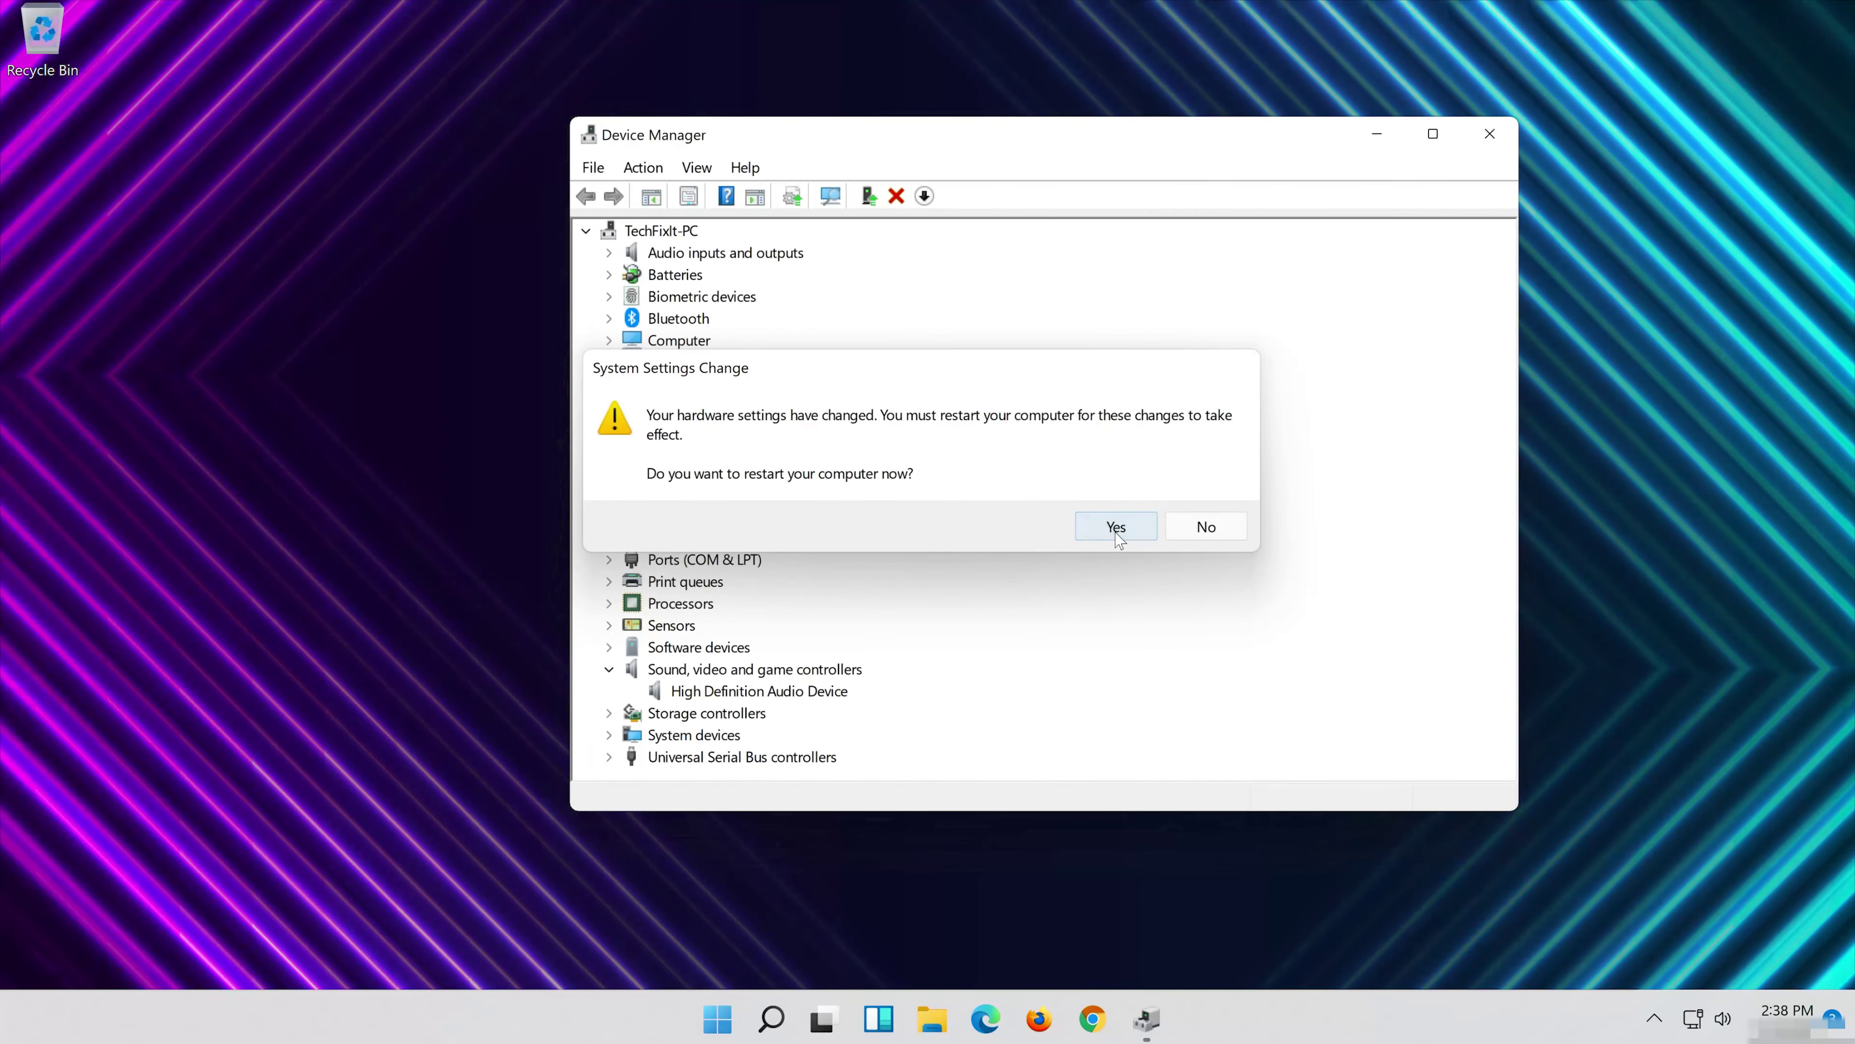
pyautogui.click(1116, 535)
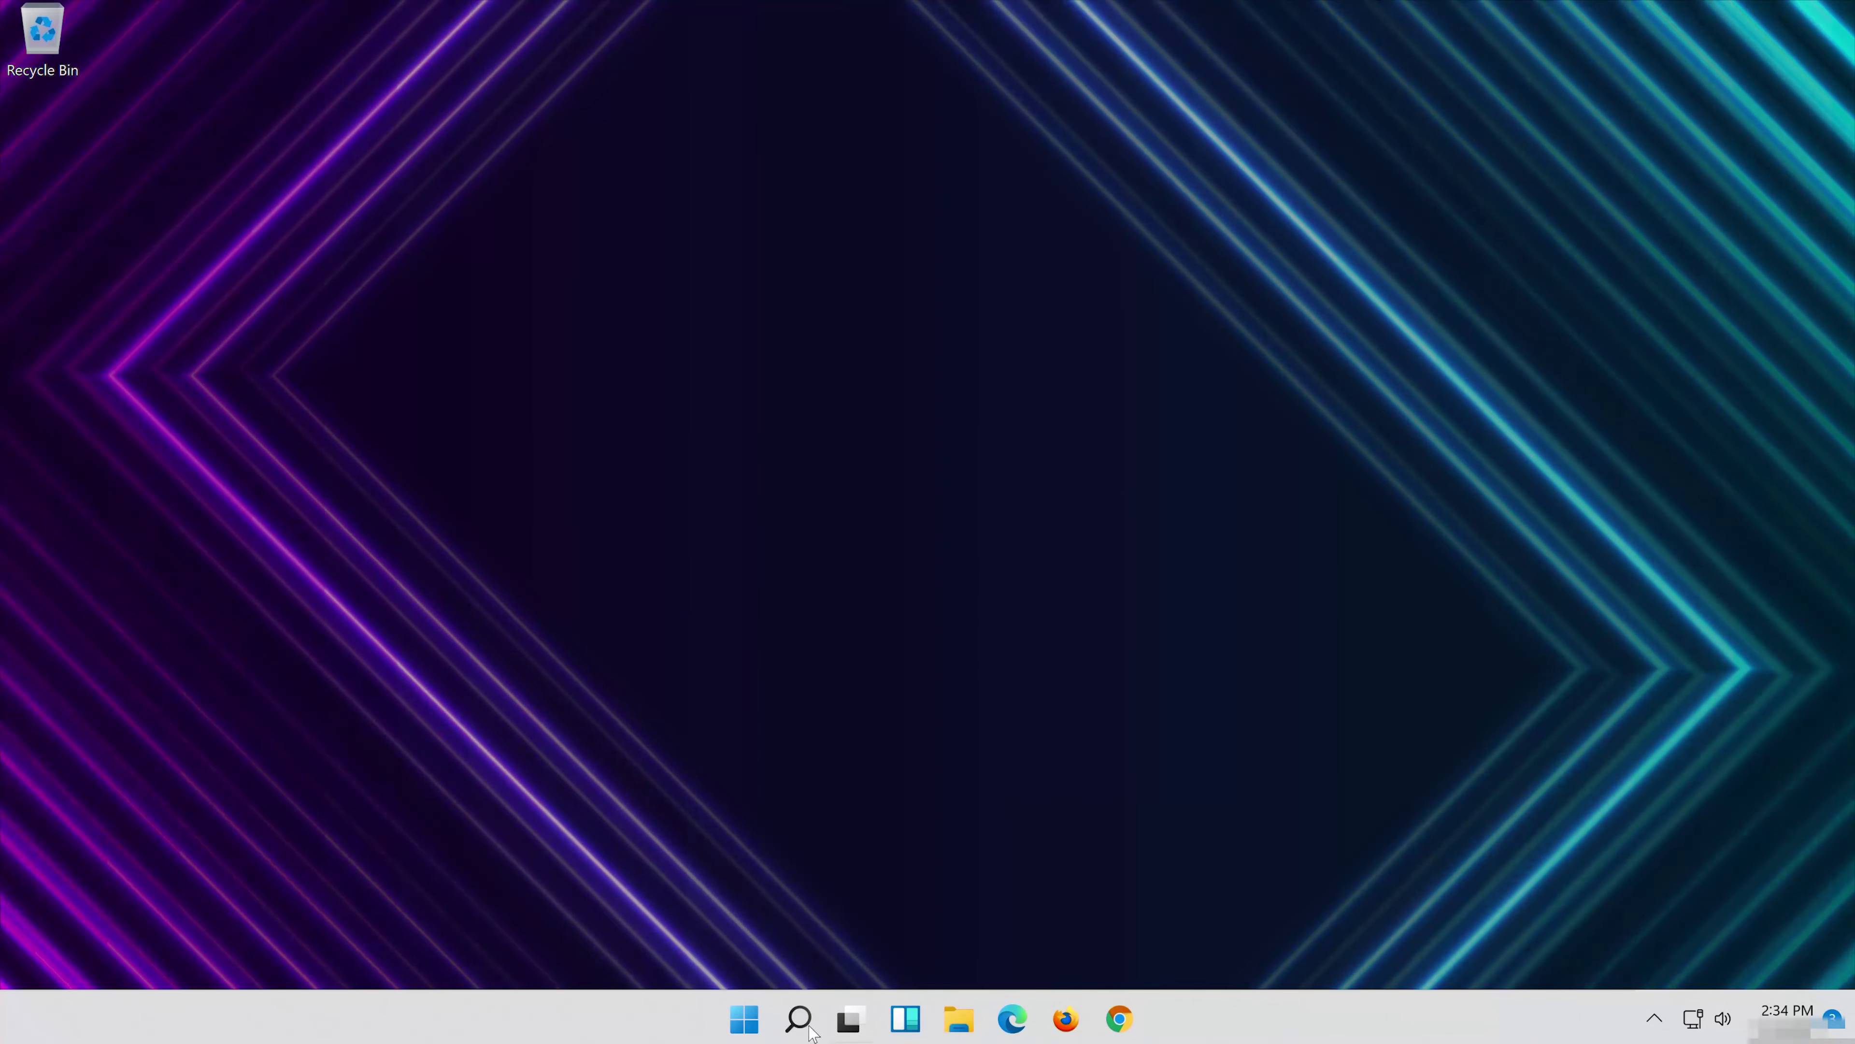
# - Reopen Device Manager by searching Windows for "device manager", and move its window toward the middle of the desktop
pyautogui.click(783, 1030)
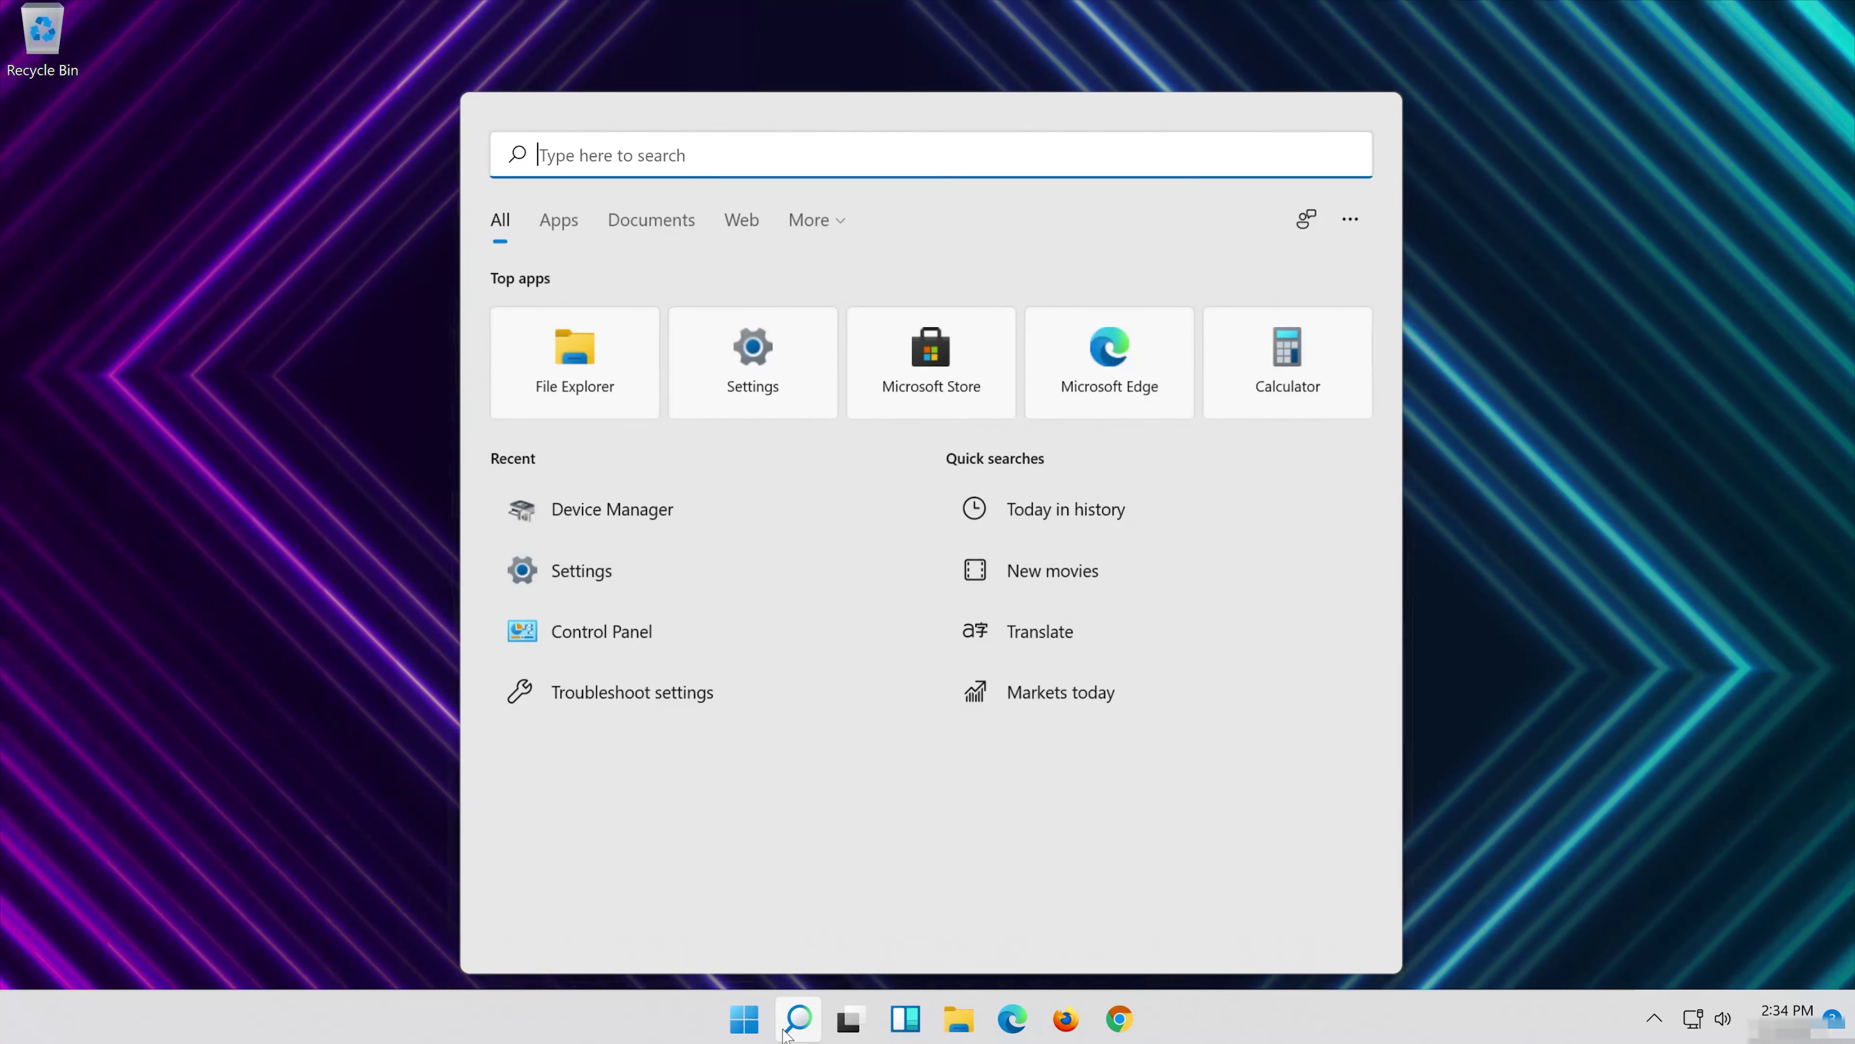
pyautogui.write('device mana')
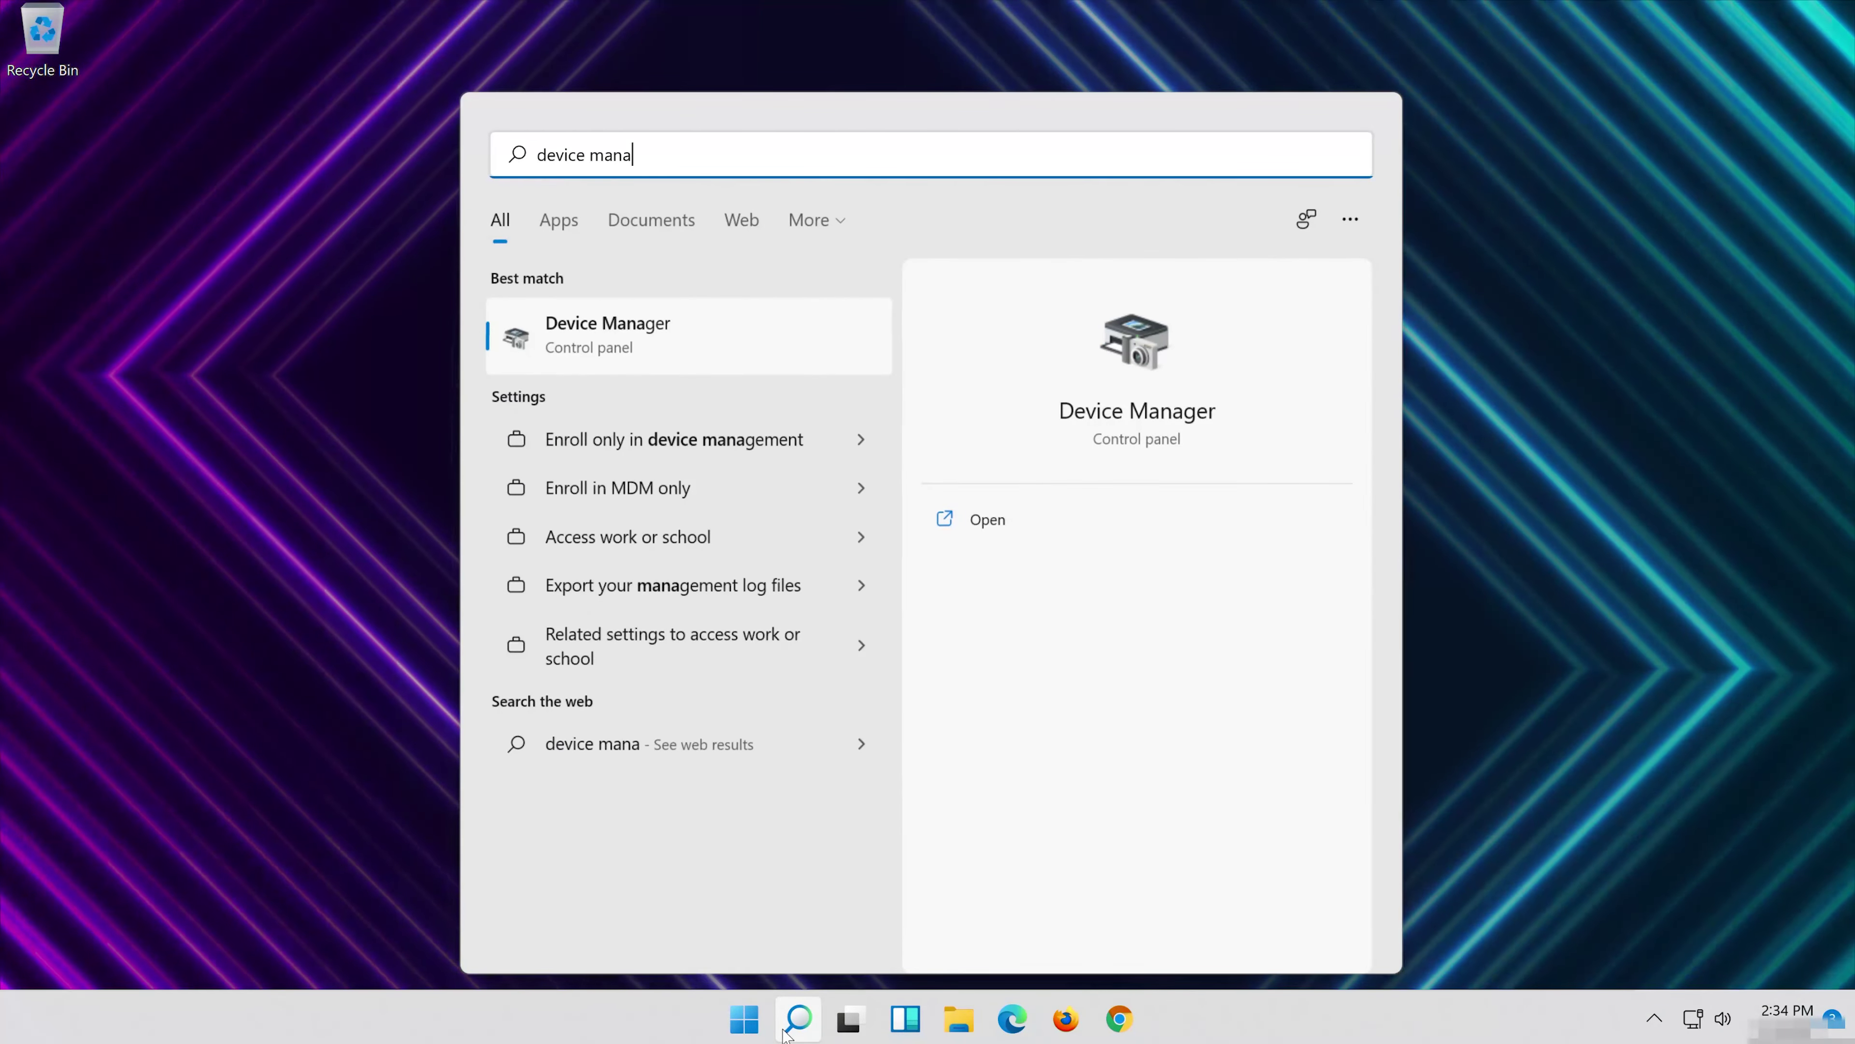
pyautogui.write('ger')
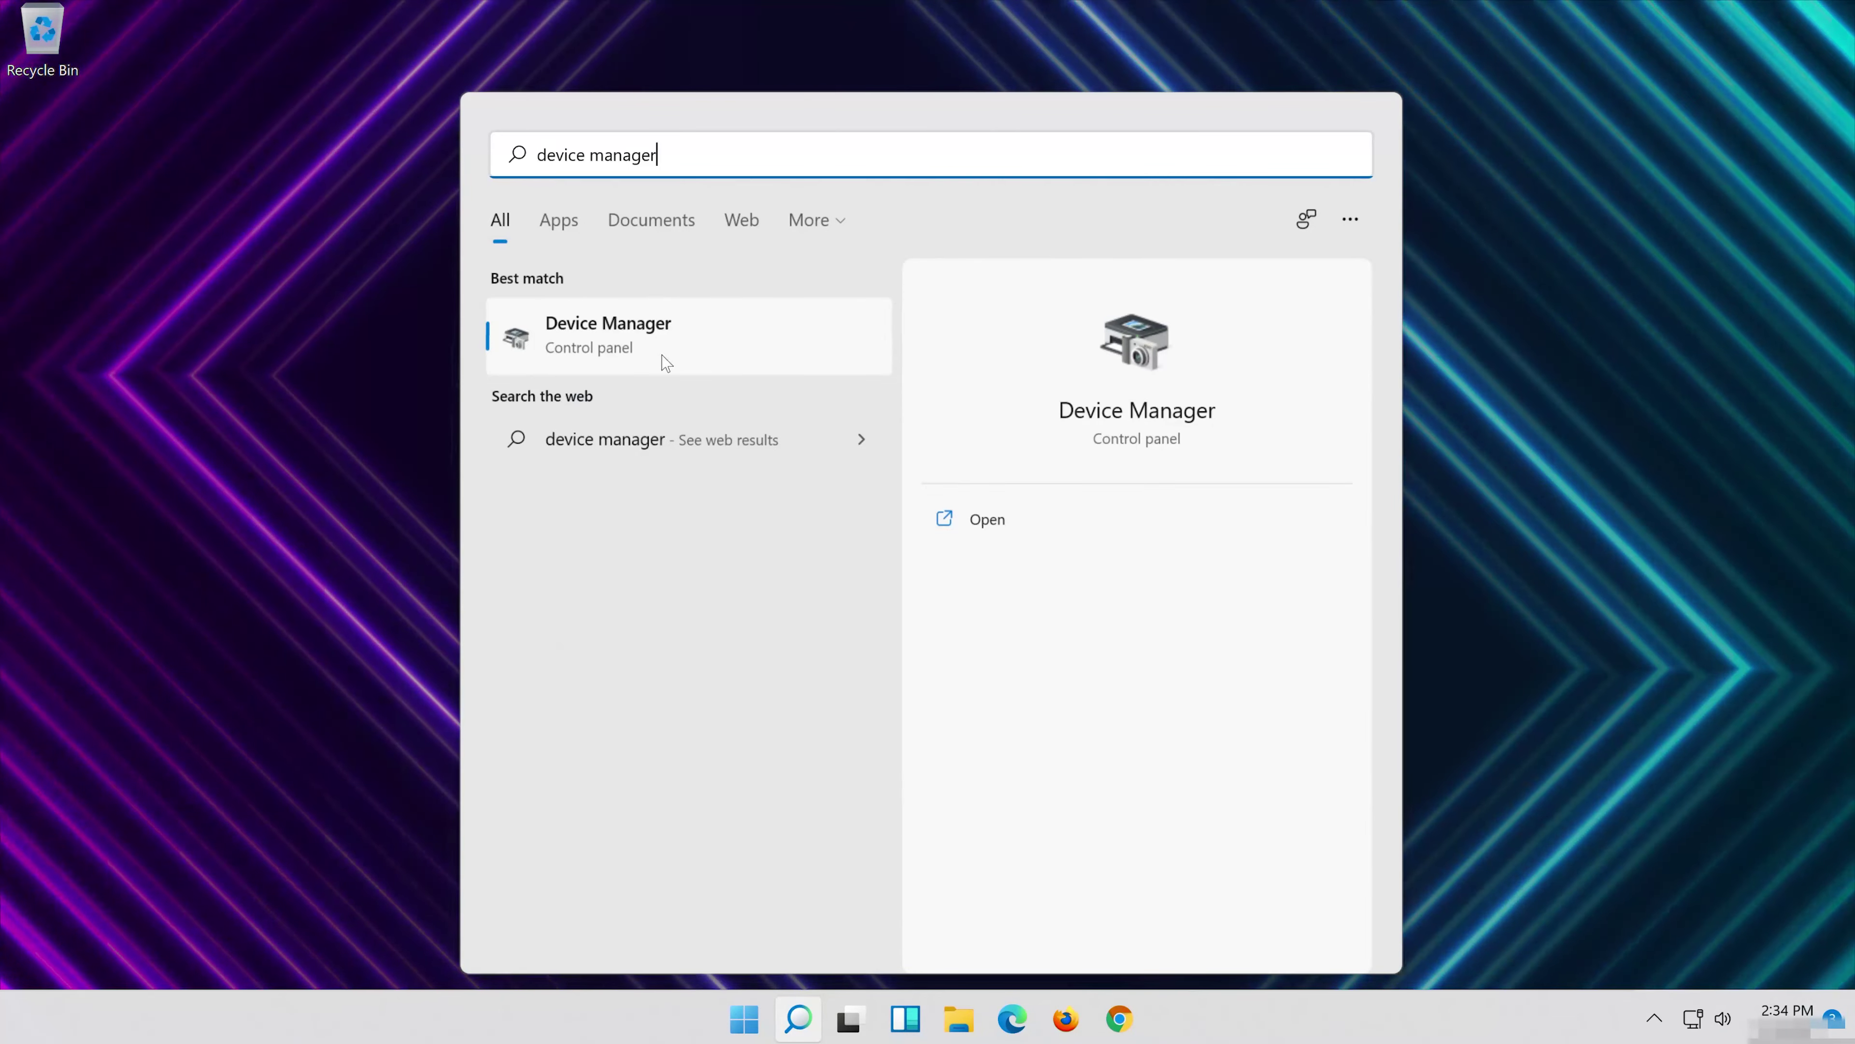
pyautogui.click(642, 348)
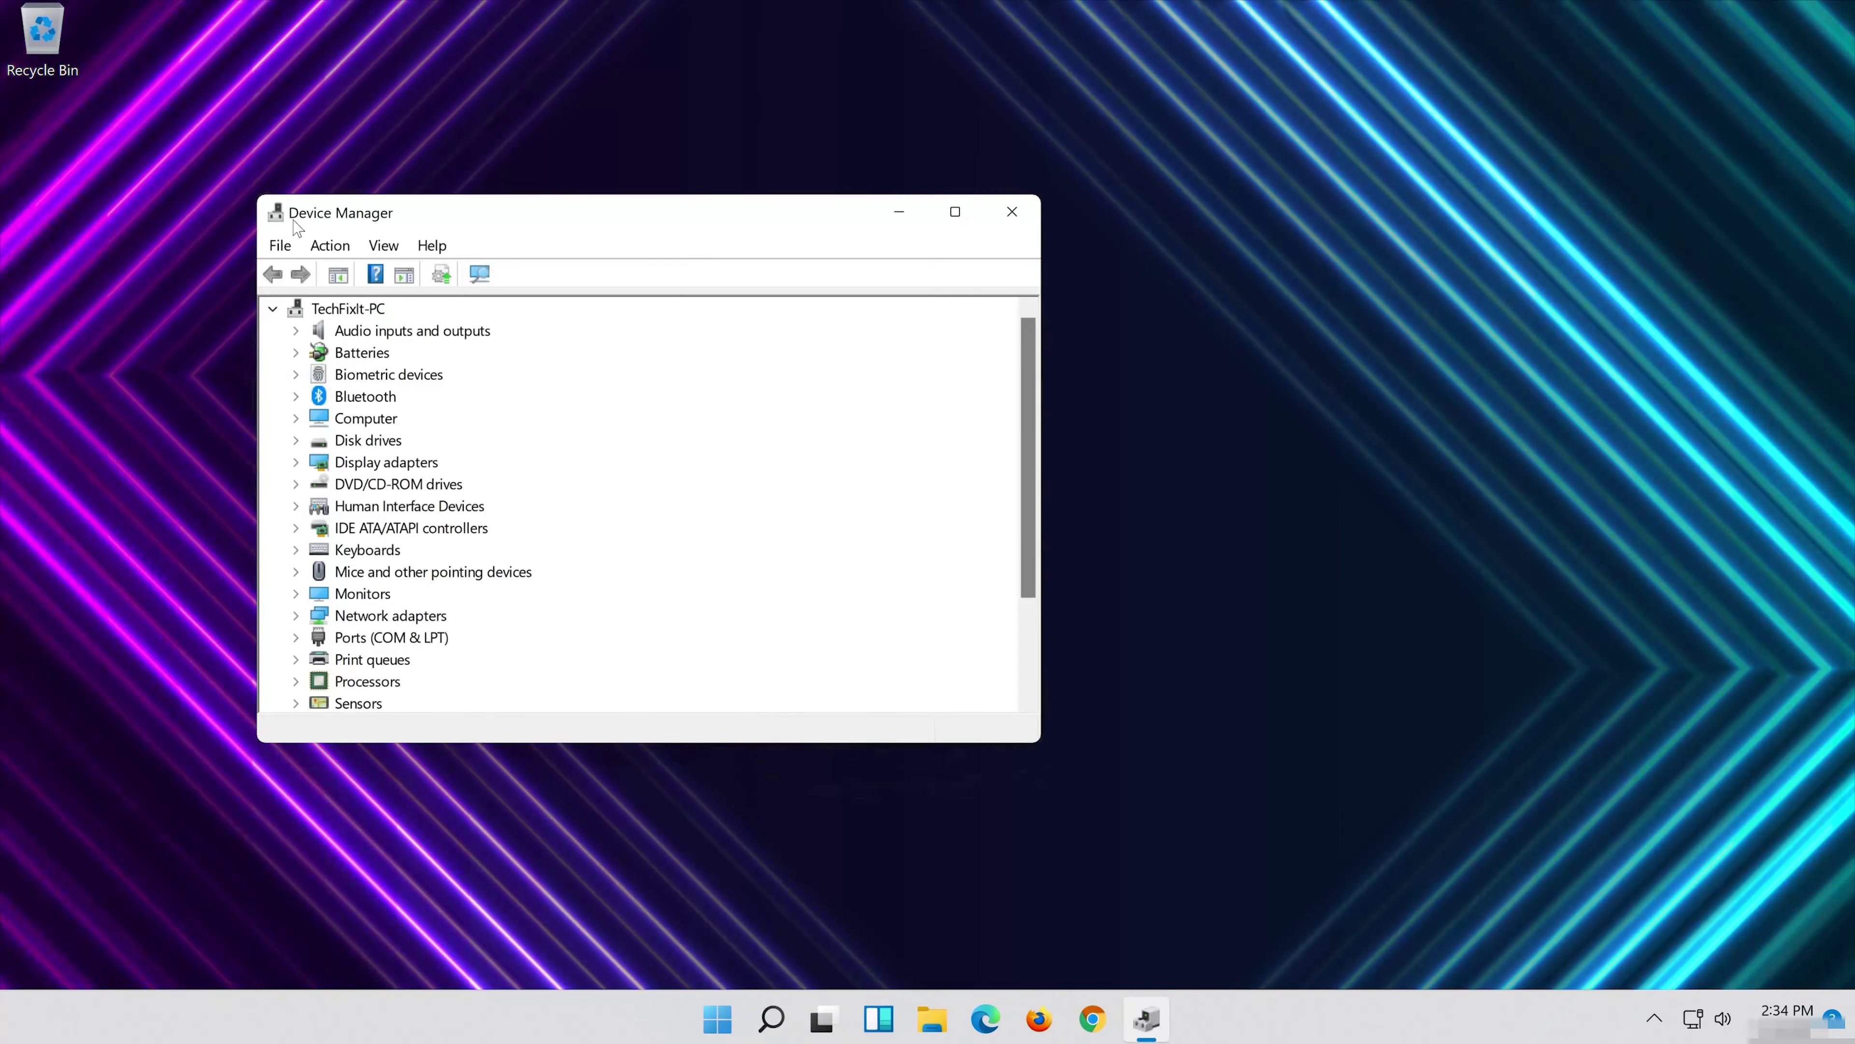
pyautogui.moveTo(294, 221); pyautogui.dragTo(705, 230)
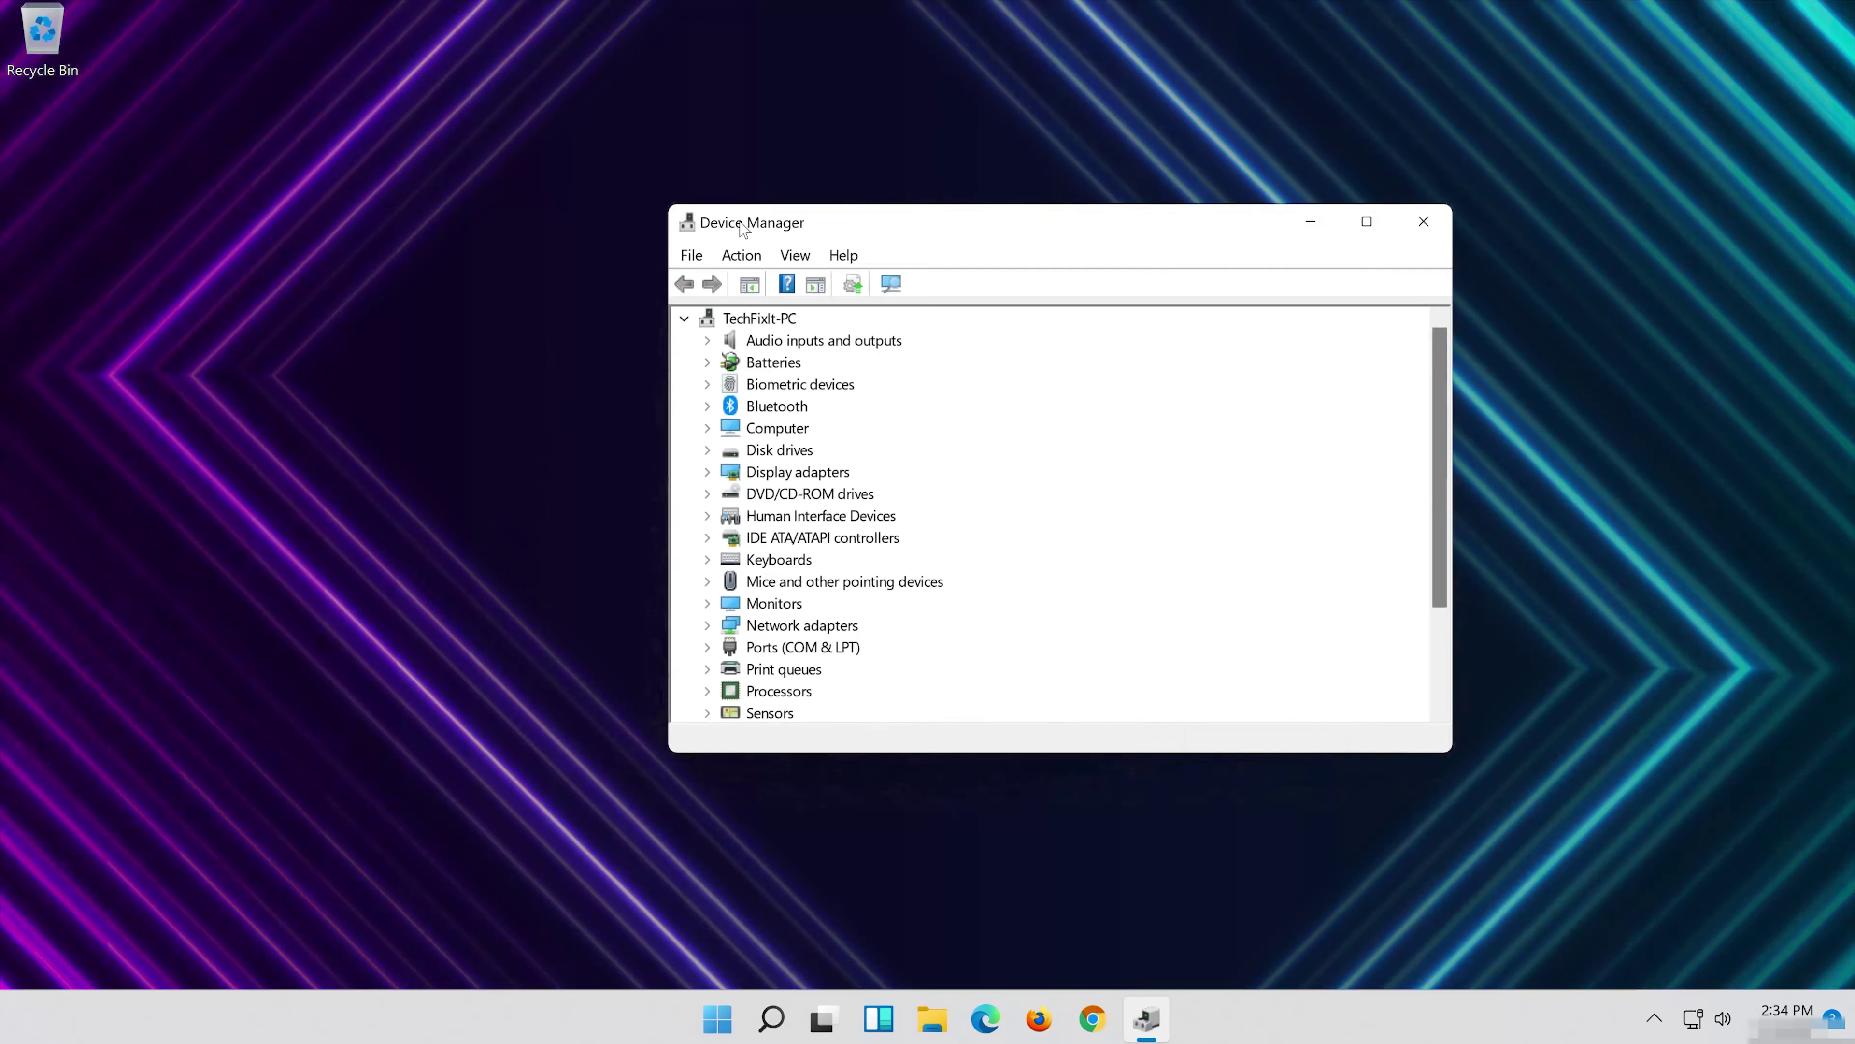
# - Expand Sound, video and game controllers and display the driver properties of the High Definition Audio Device
pyautogui.scroll(-2, 965, 519)
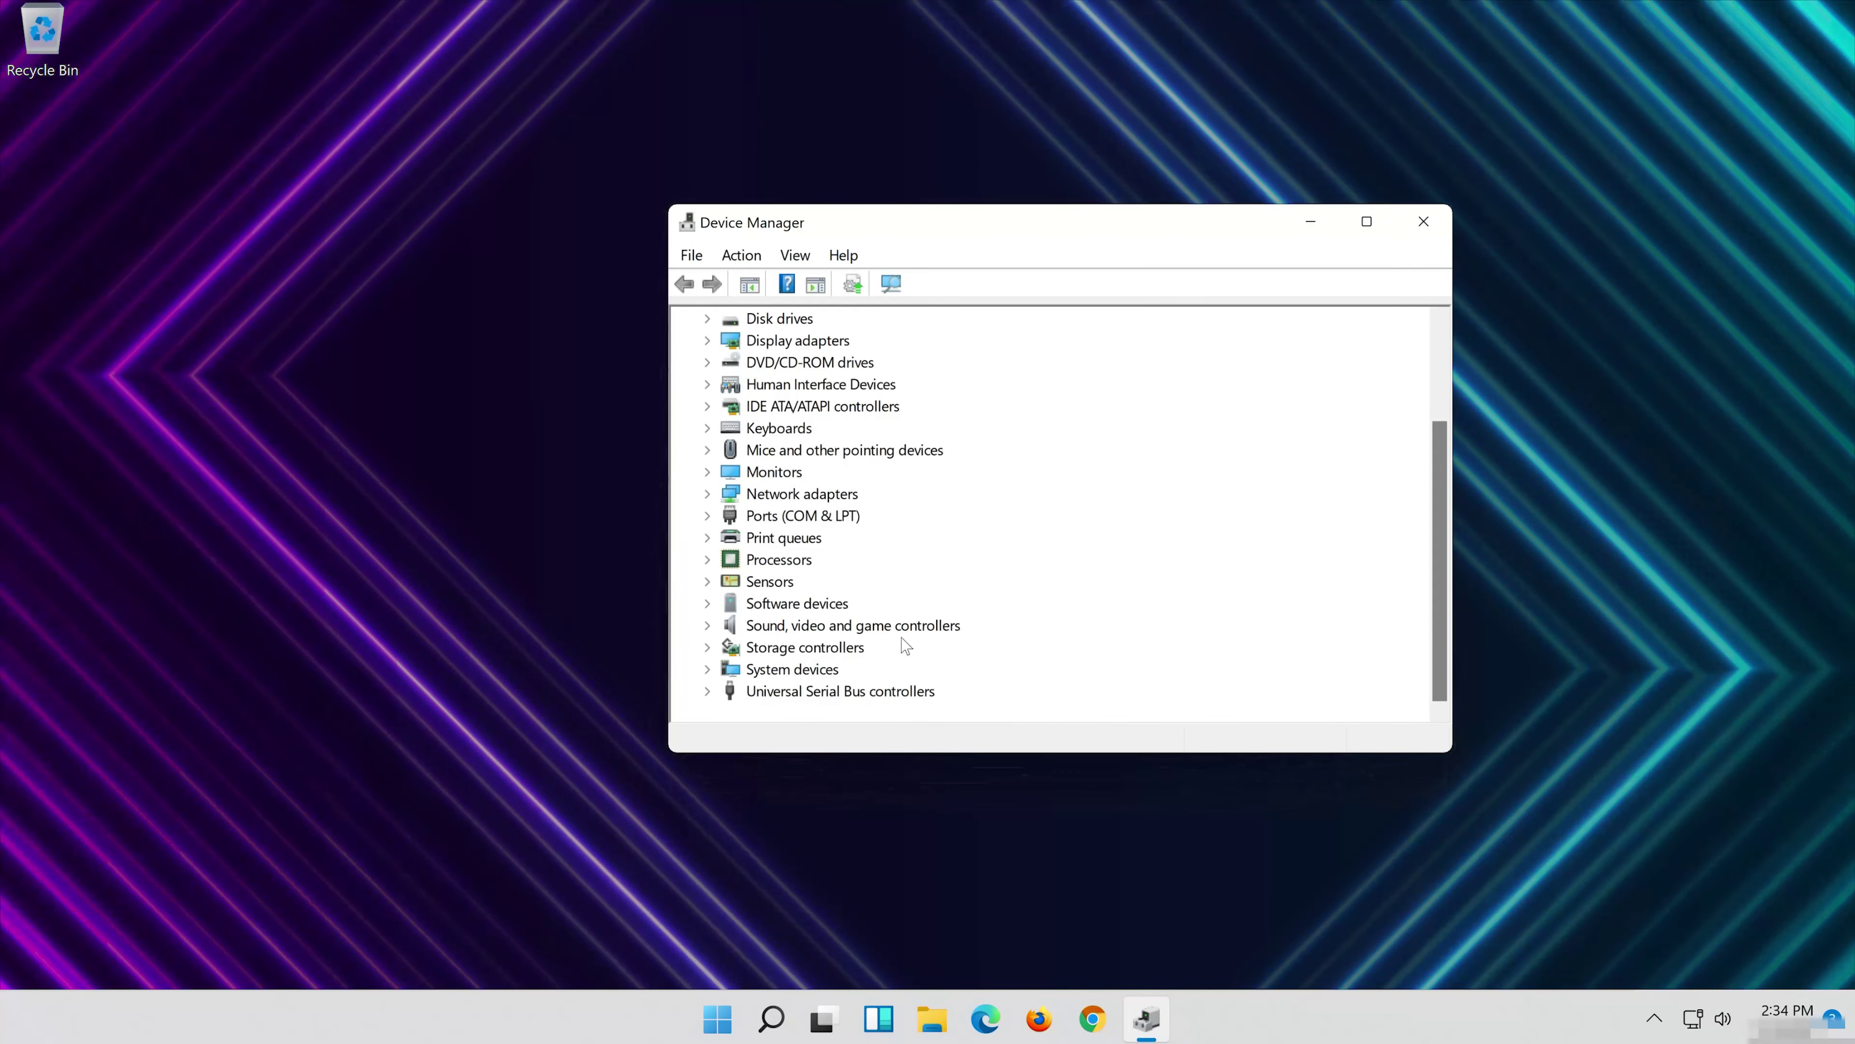
pyautogui.doubleClick(734, 626)
pyautogui.click(877, 644)
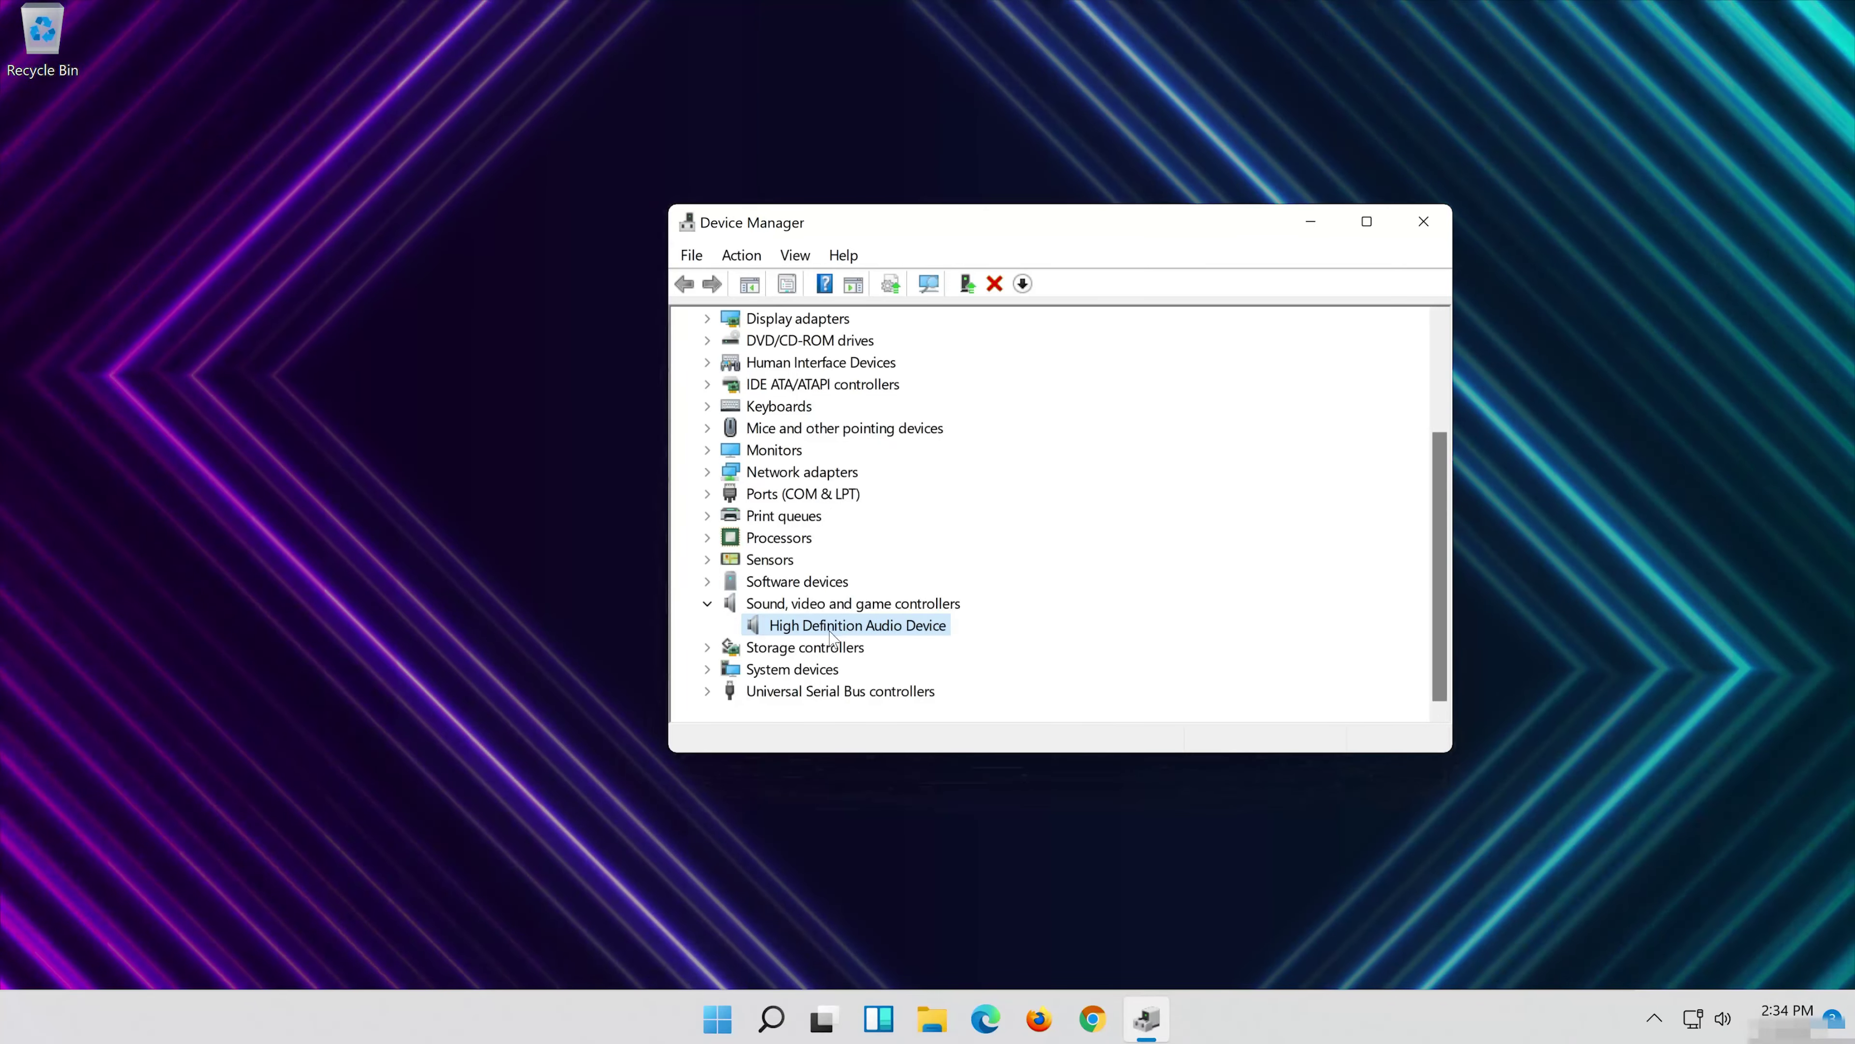
pyautogui.rightClick(856, 630)
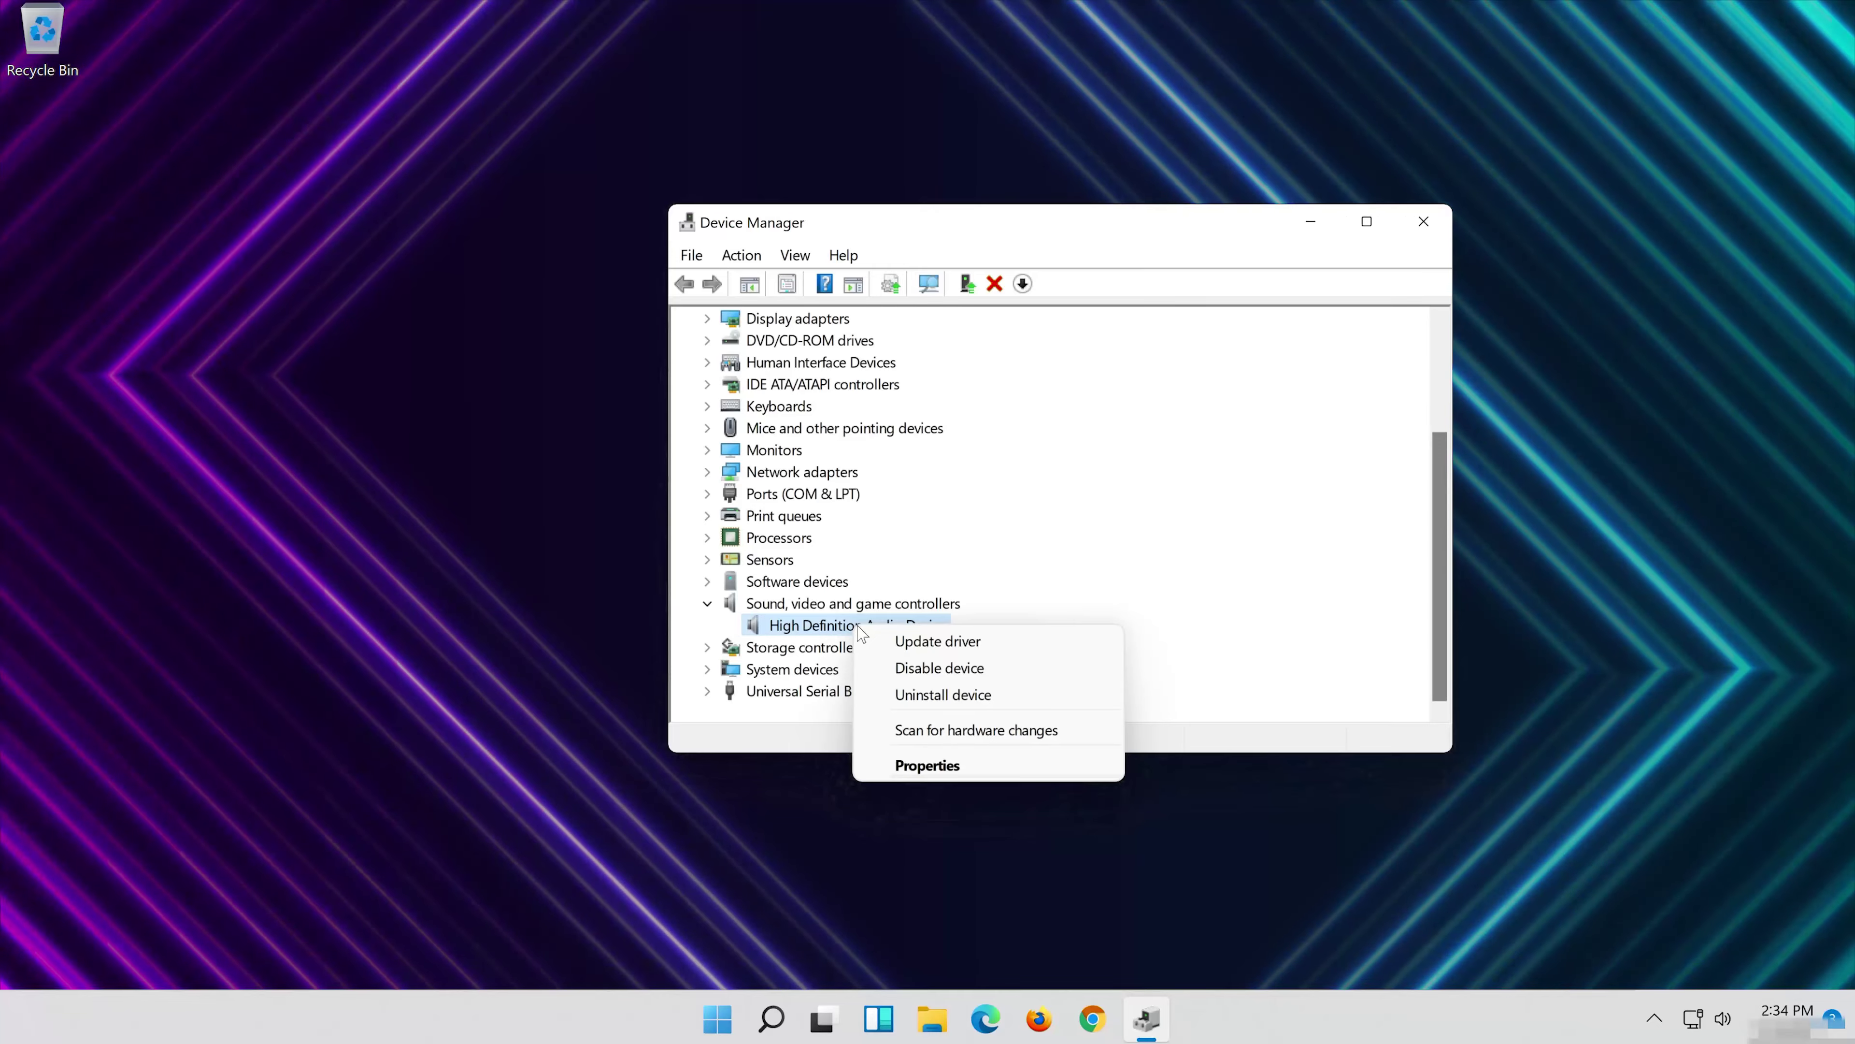
pyautogui.click(941, 767)
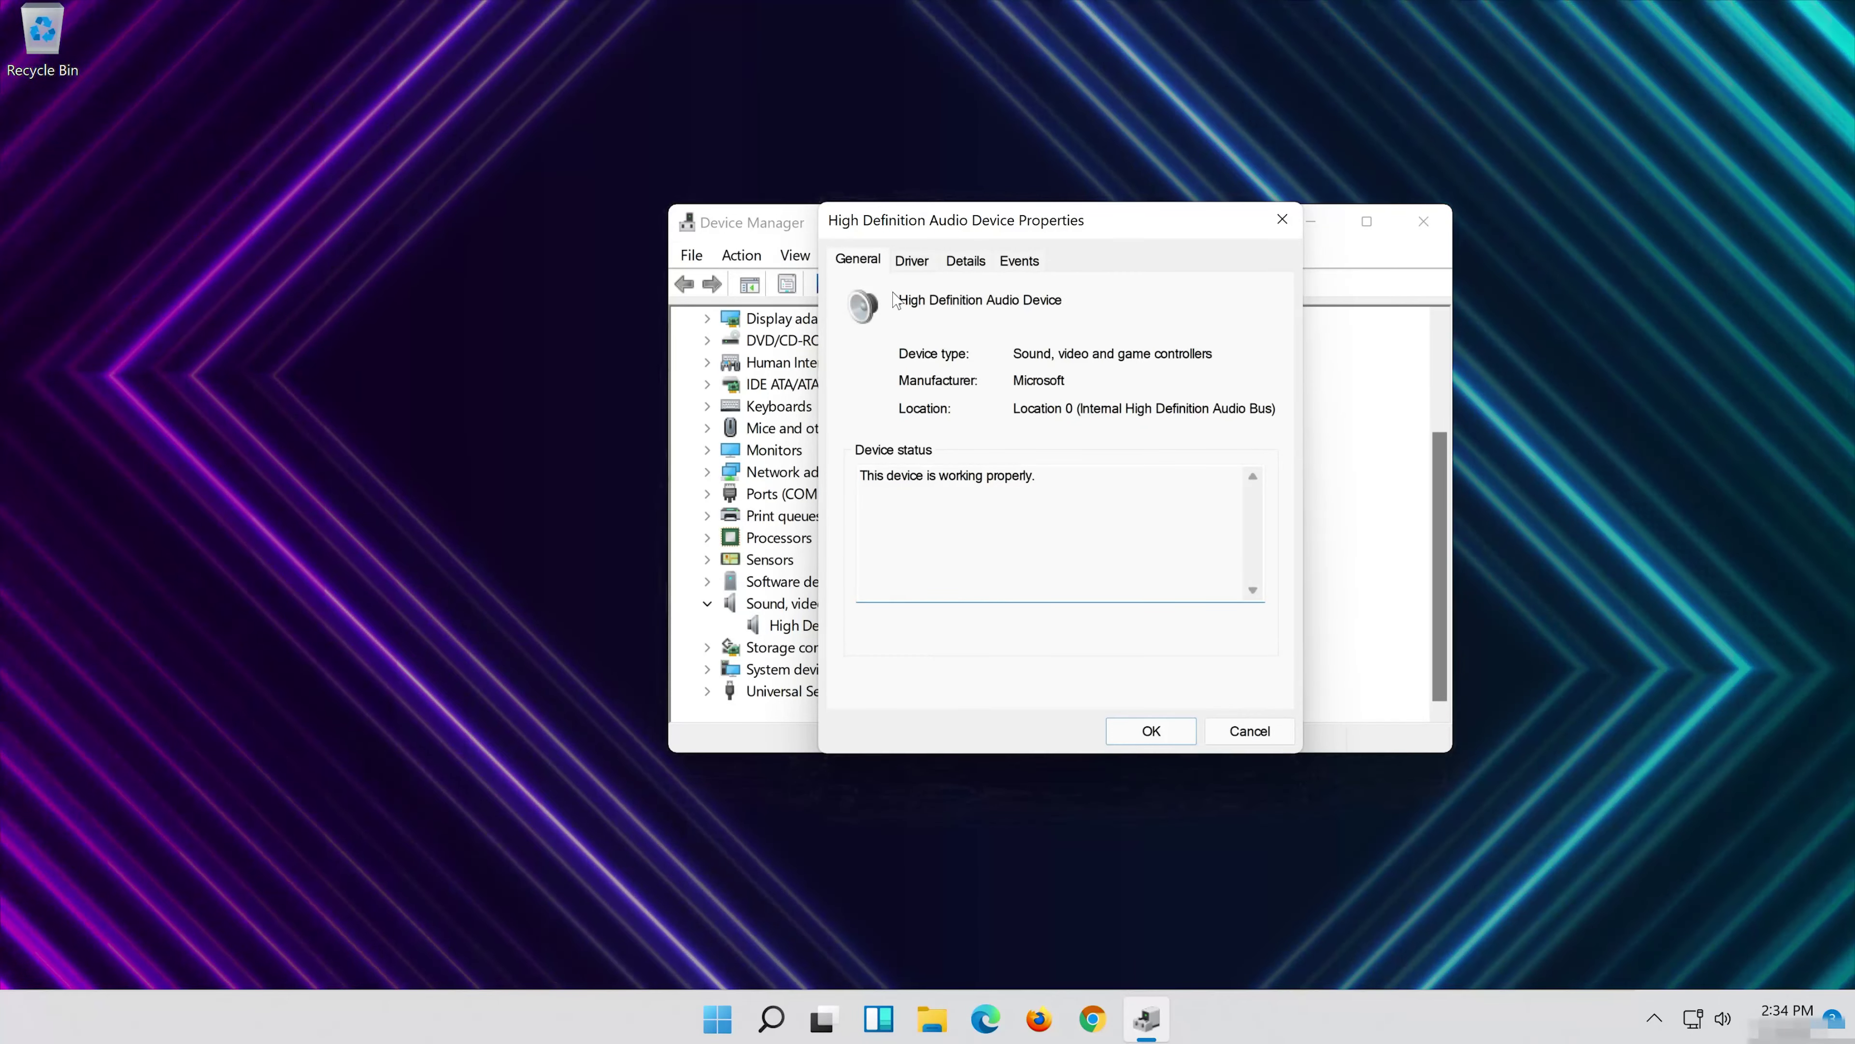
pyautogui.click(906, 272)
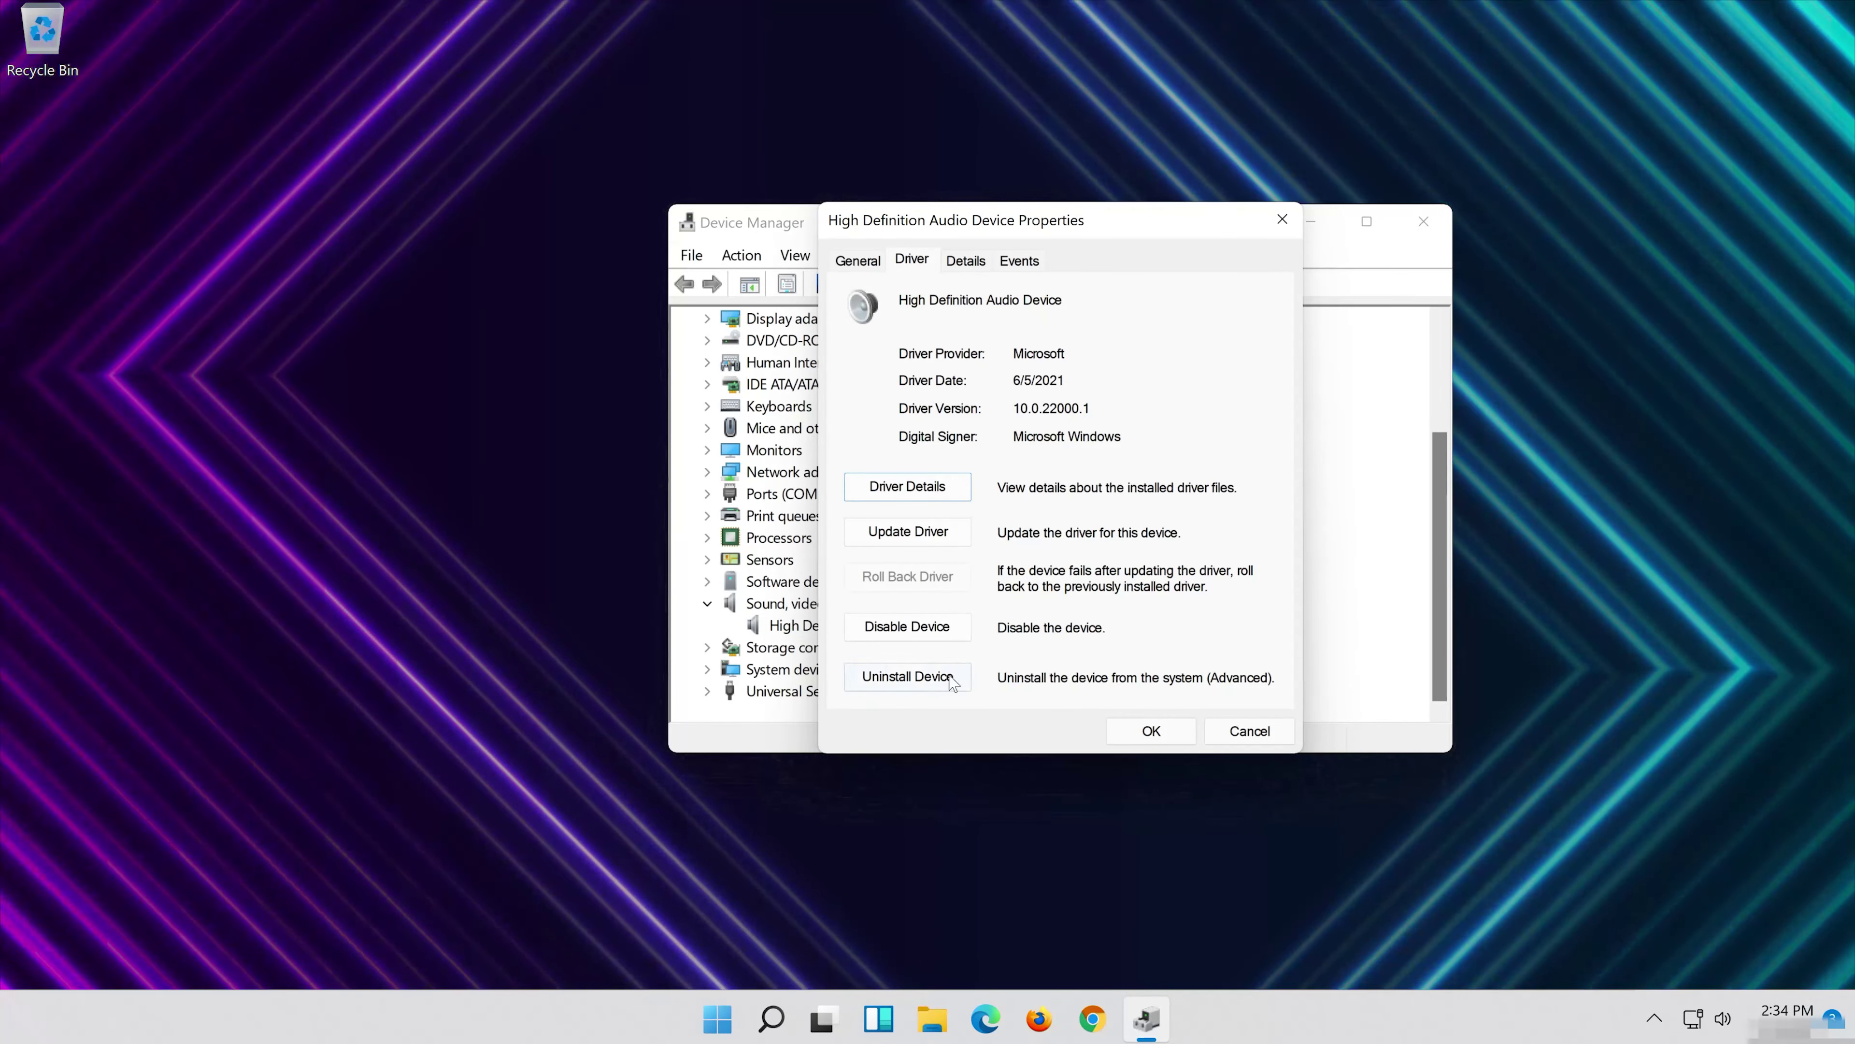
# - Uninstall the High Definition Audio Device from the system and close Device Manager
pyautogui.click(912, 677)
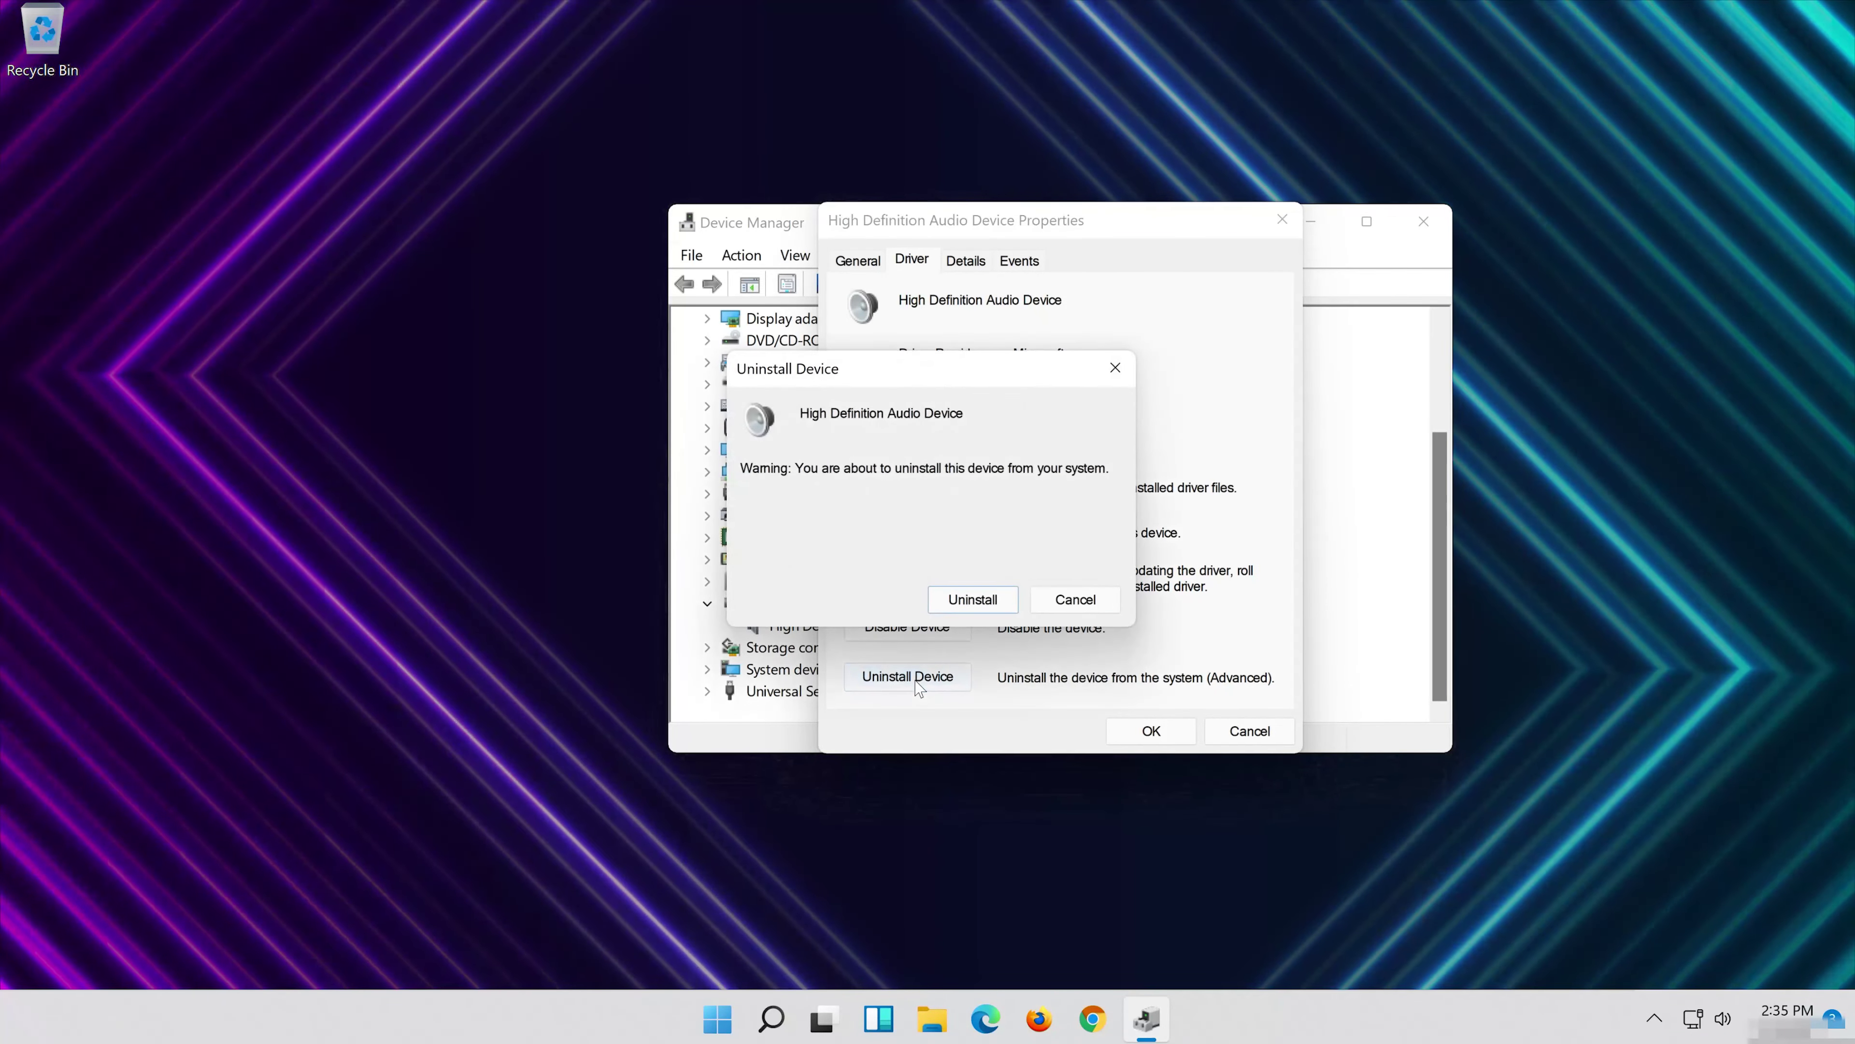
pyautogui.click(979, 601)
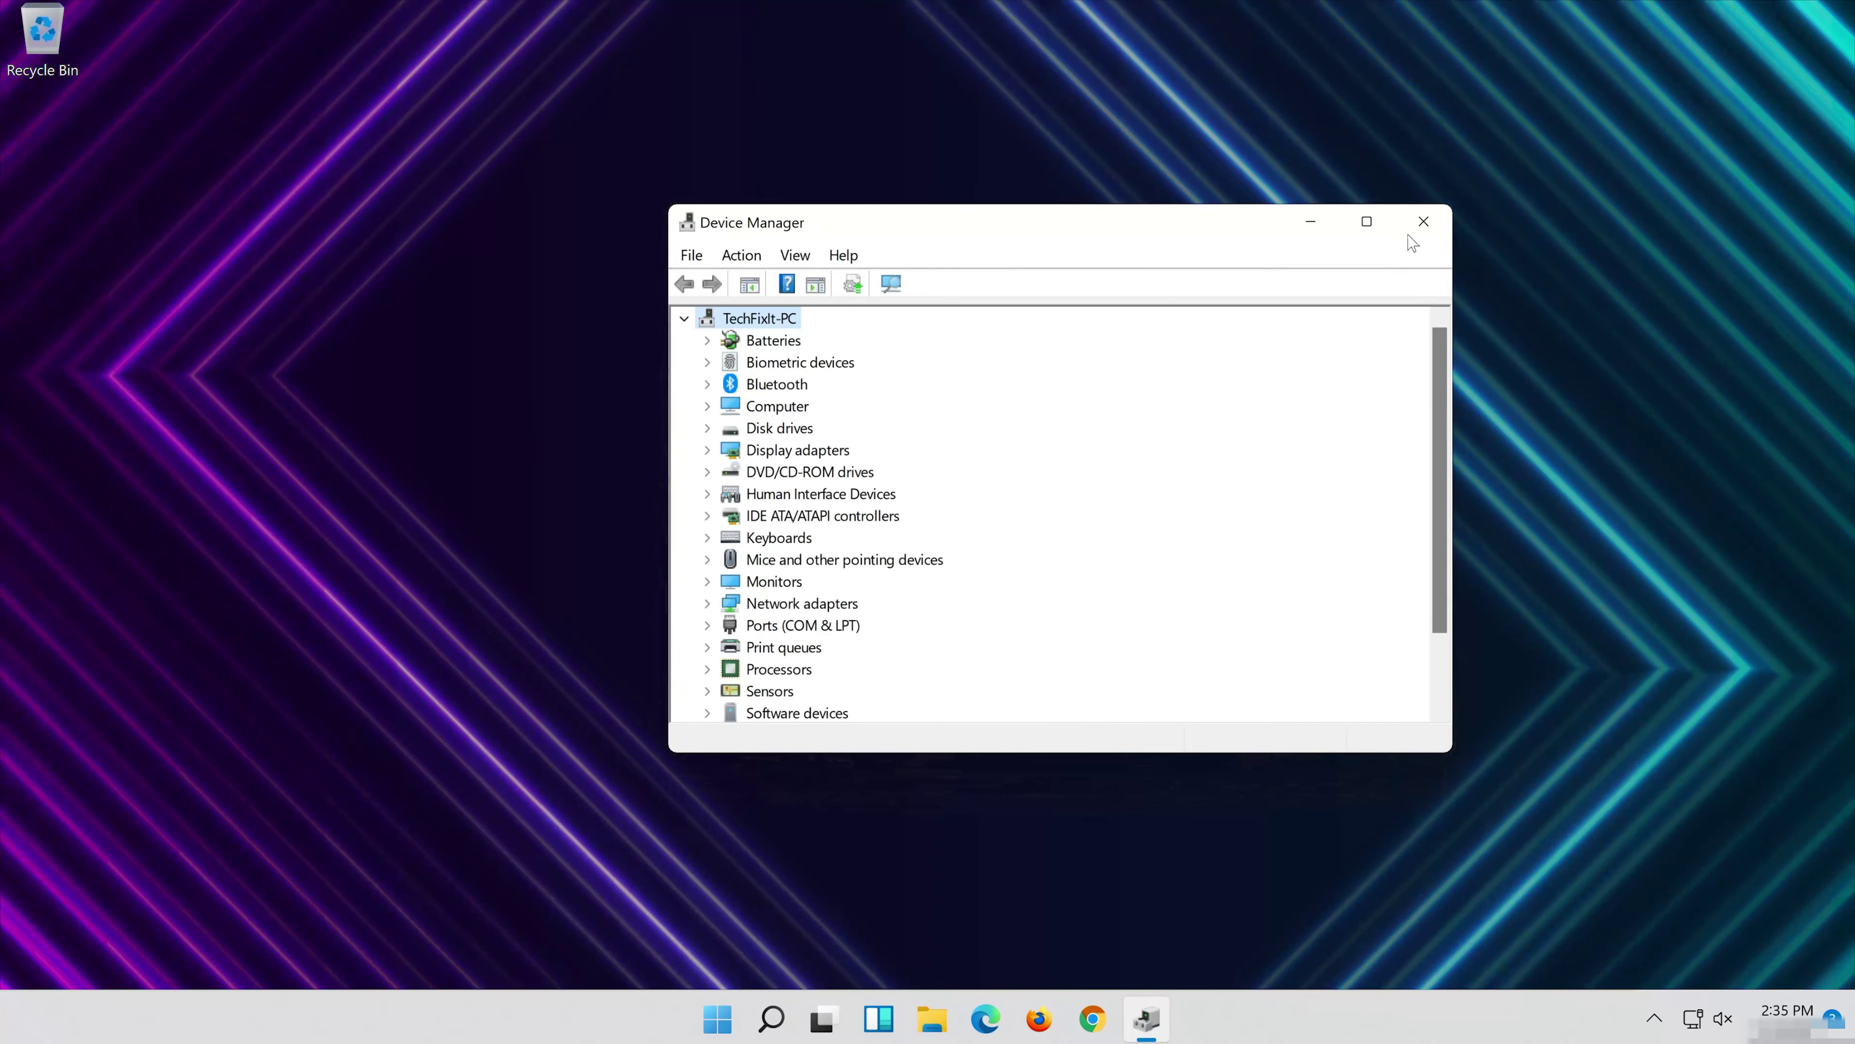
pyautogui.click(1424, 221)
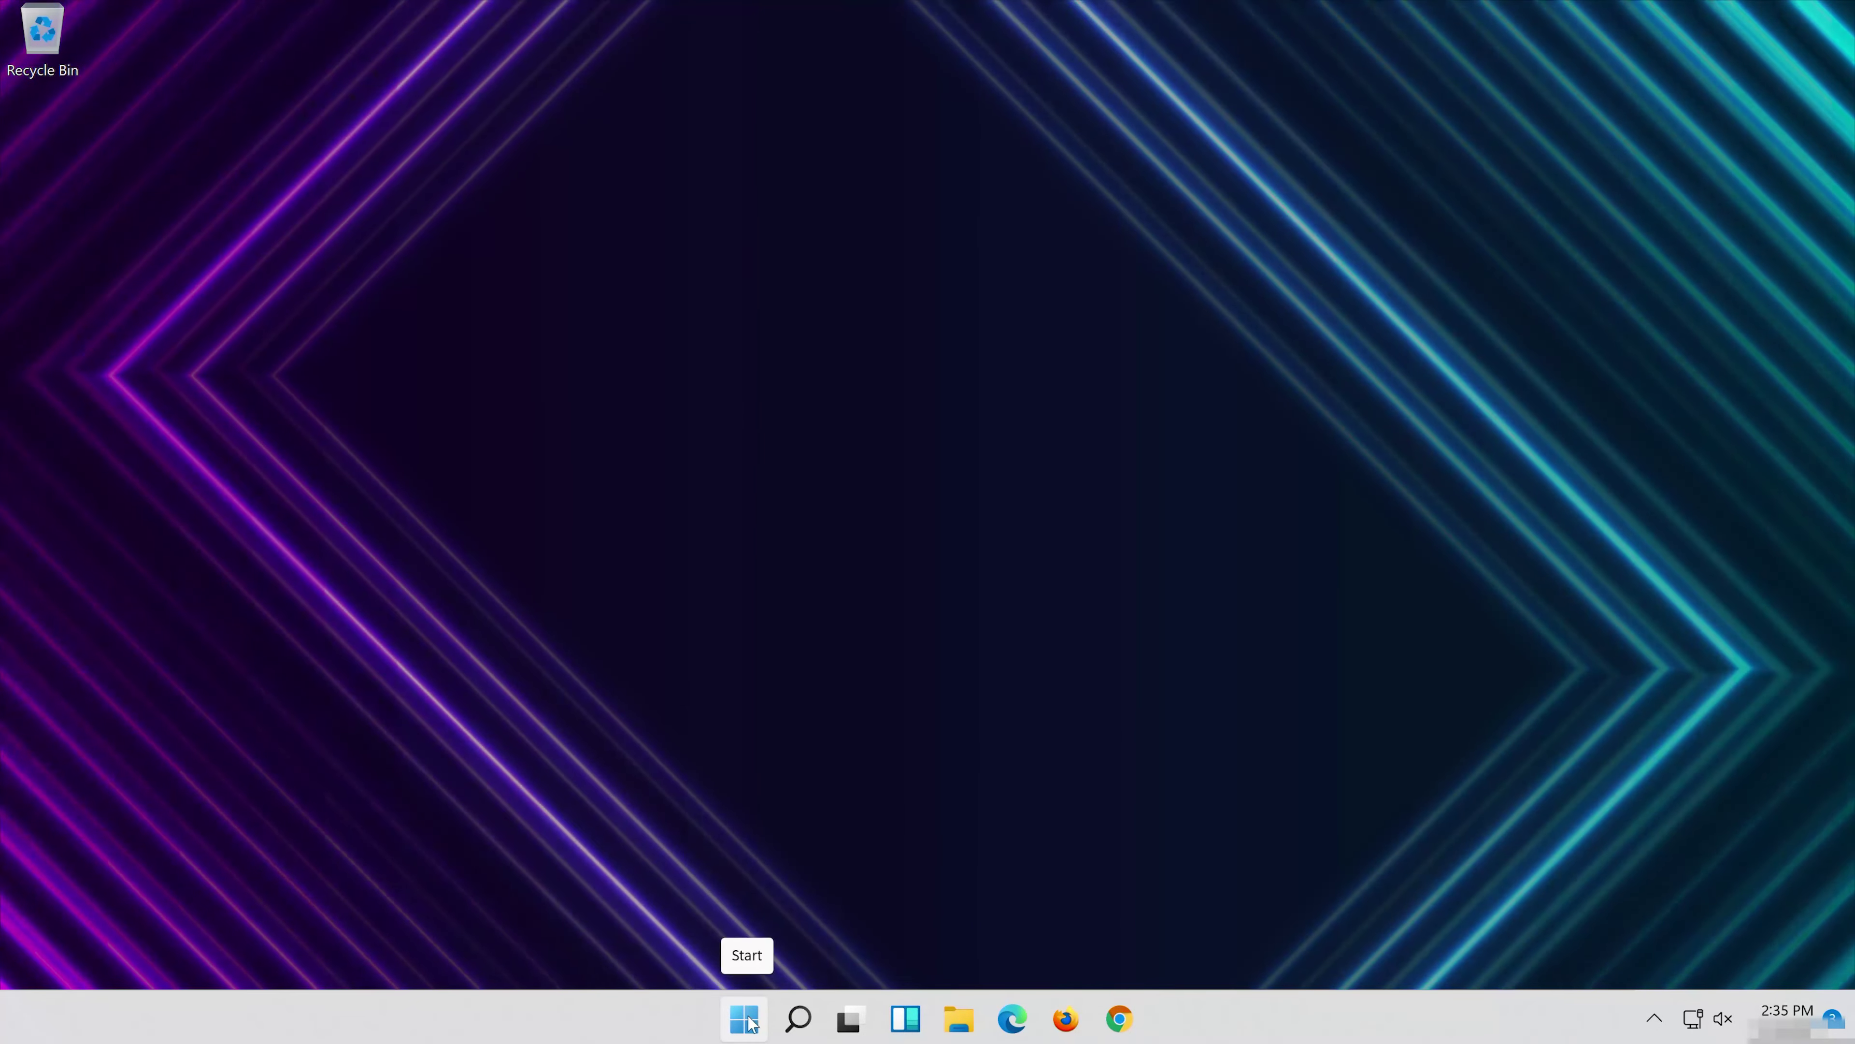
# - Restart the computer from the Windows power options
pyautogui.click(747, 1020)
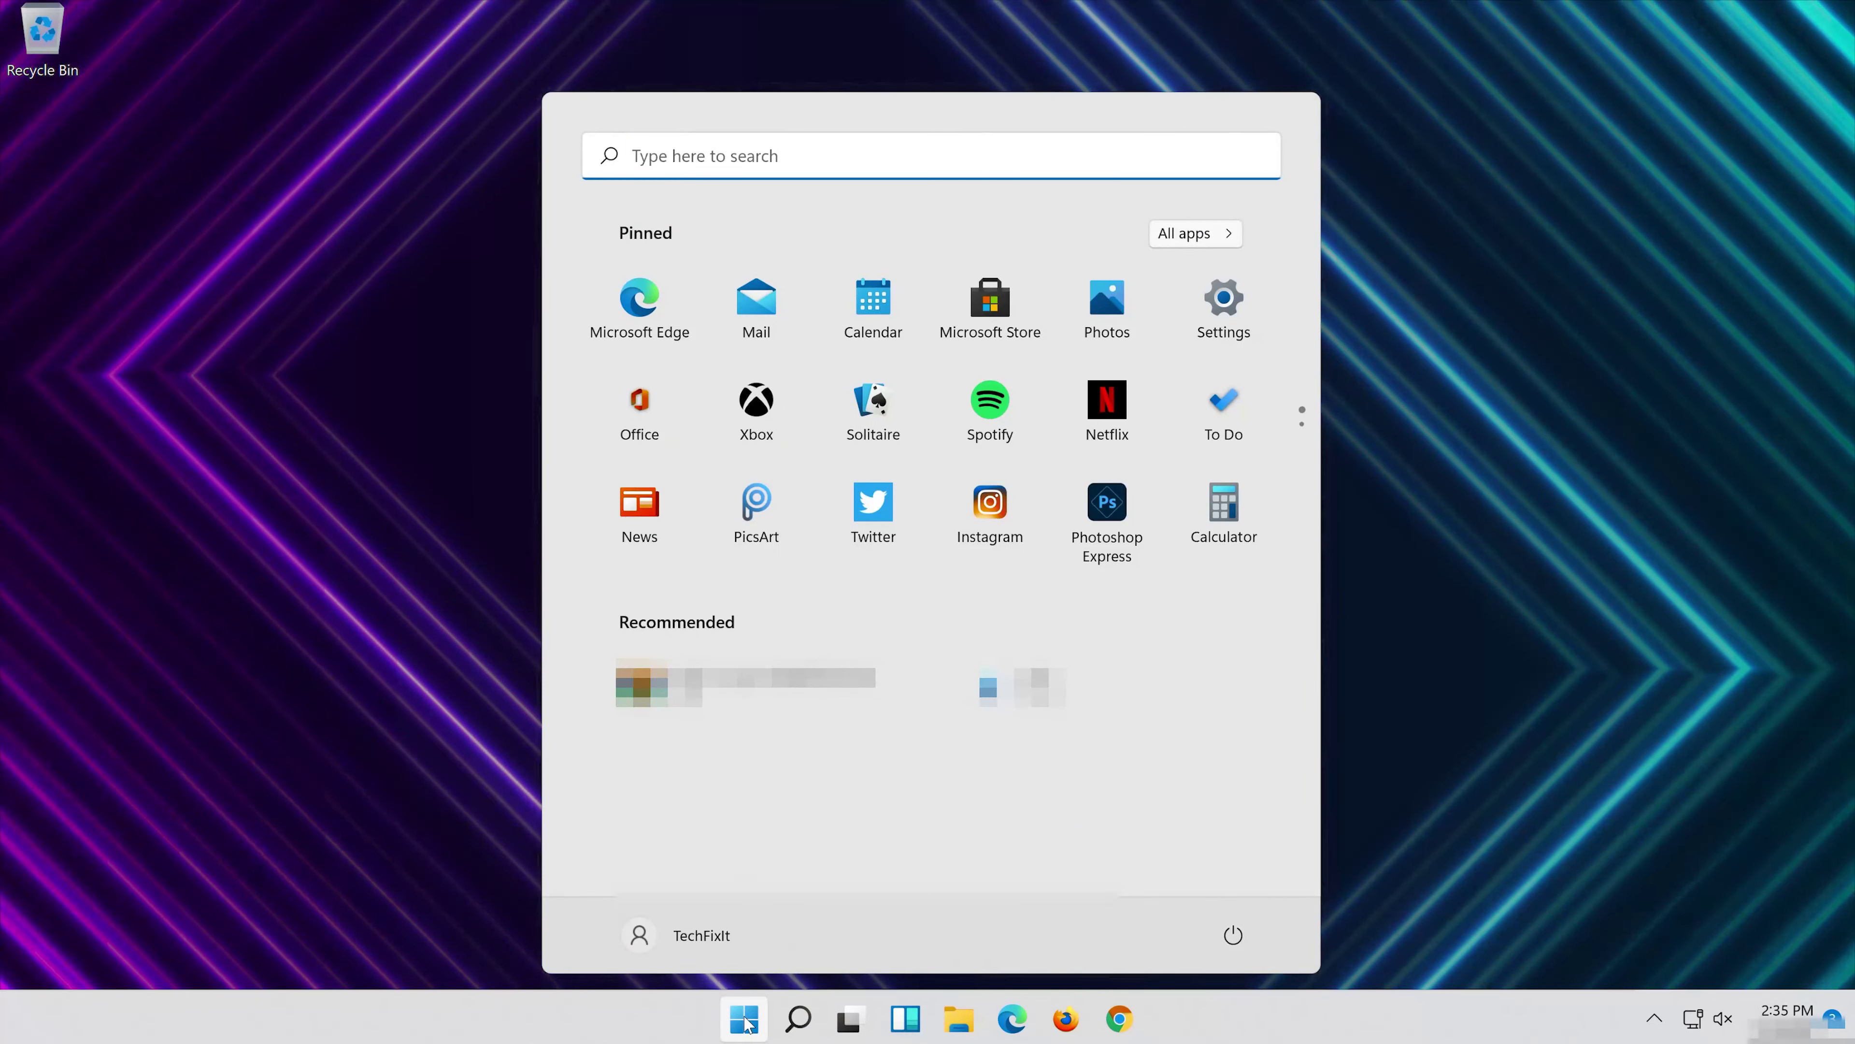
pyautogui.click(1234, 936)
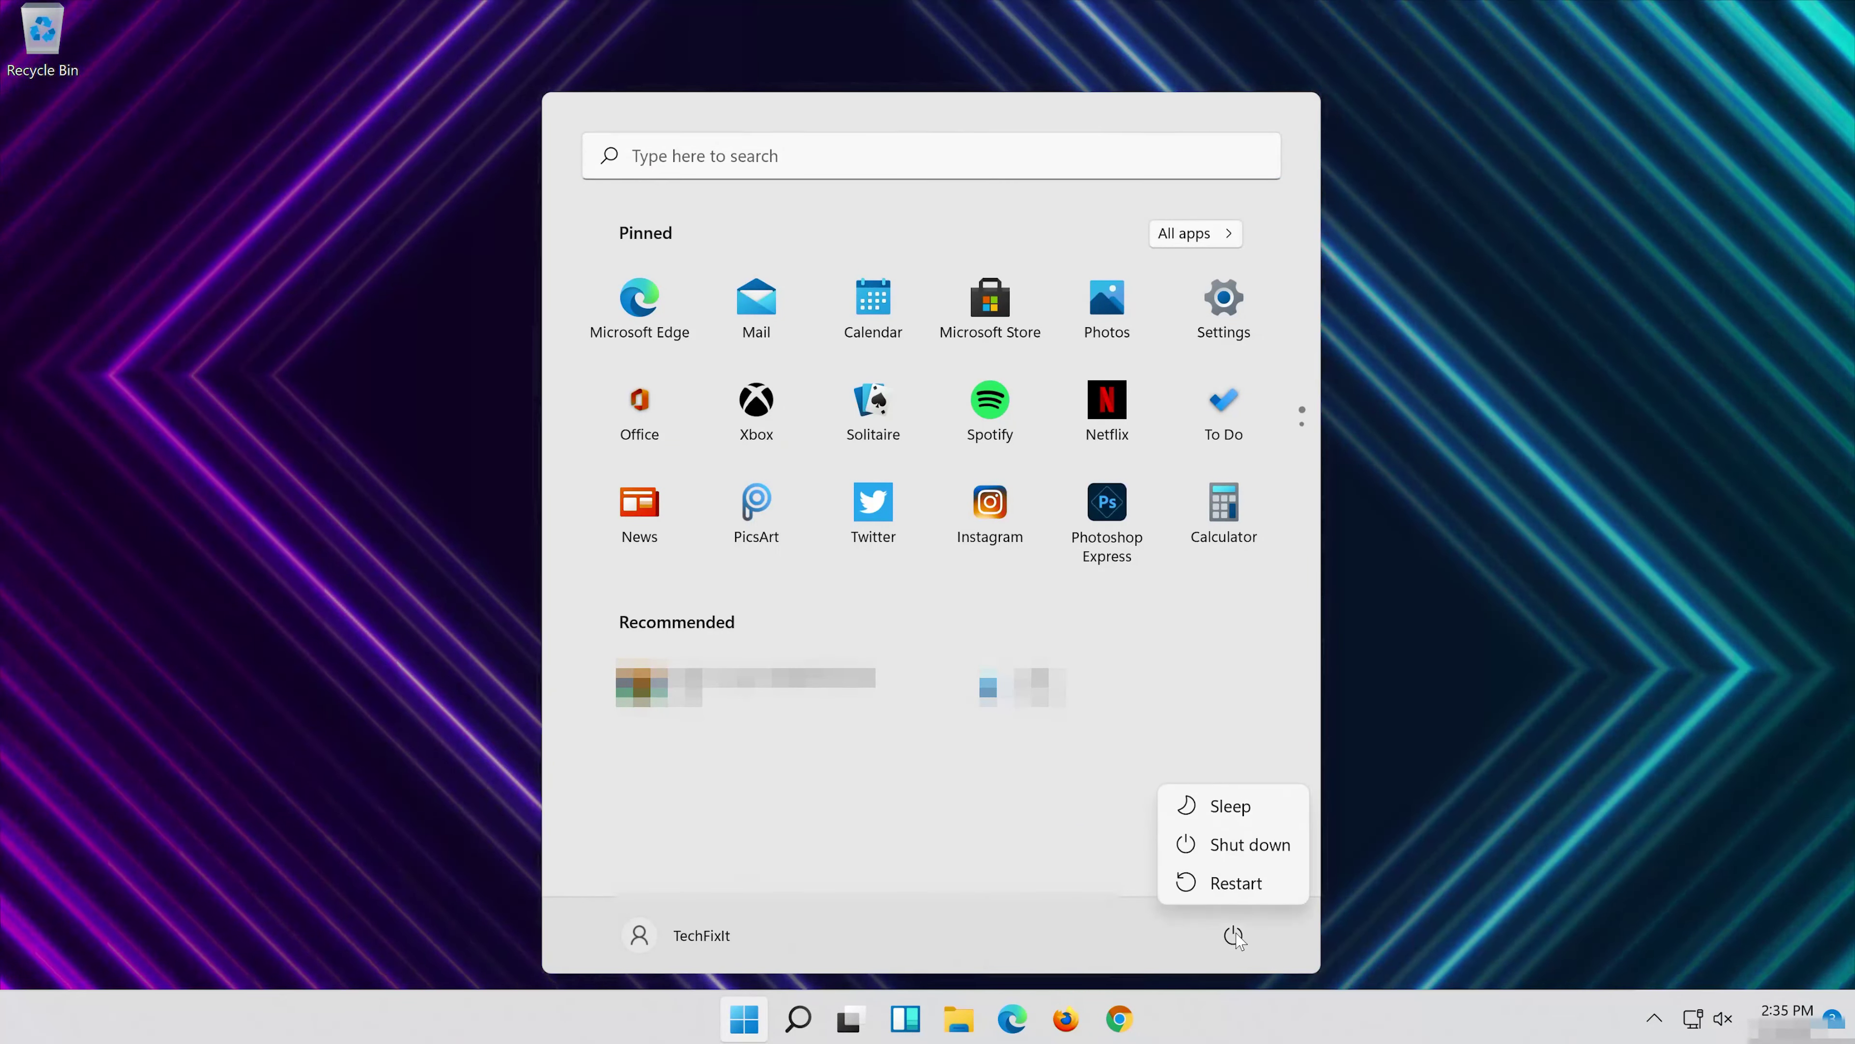
pyautogui.click(1255, 895)
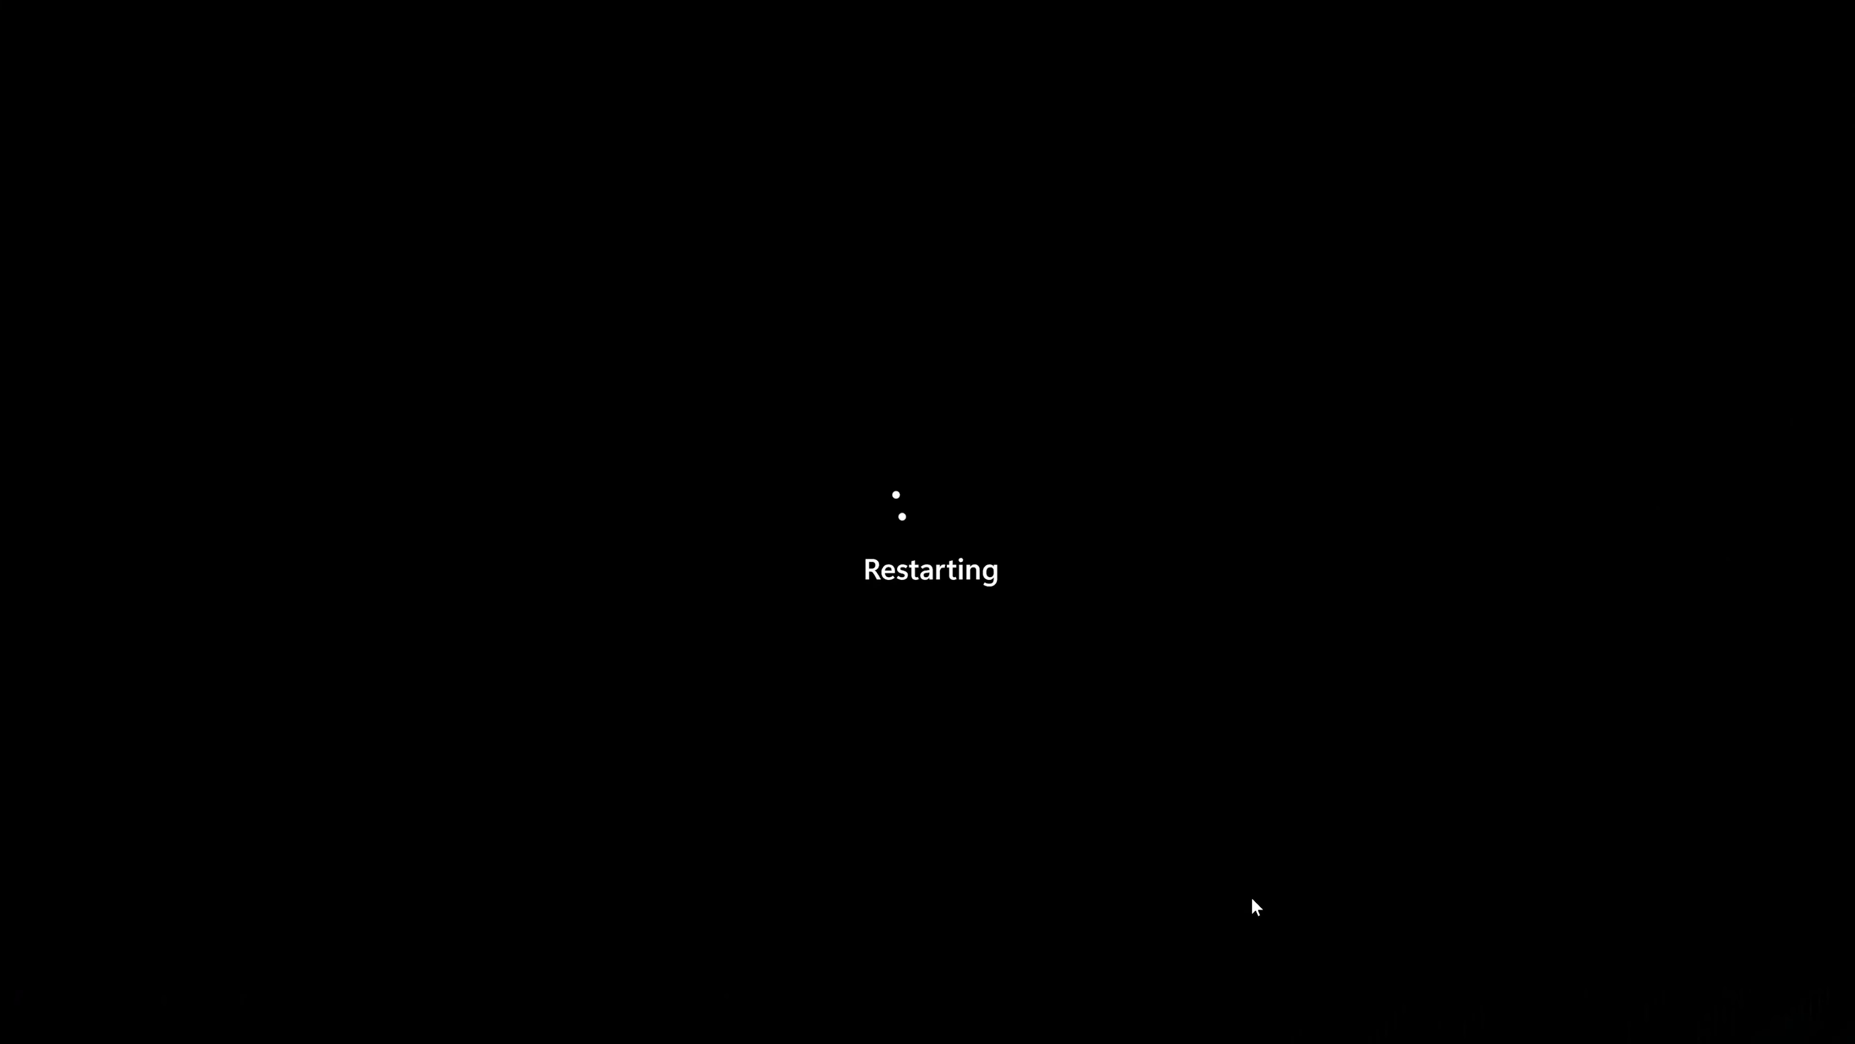